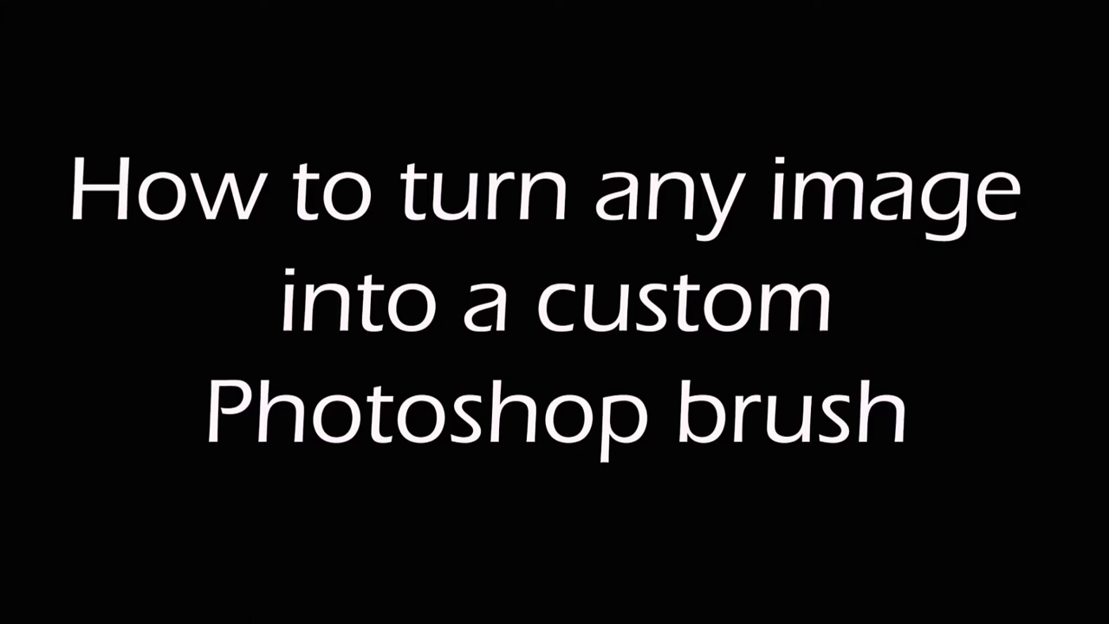
# Open the File menu to reach its Open command
pyautogui.click(44, 38)
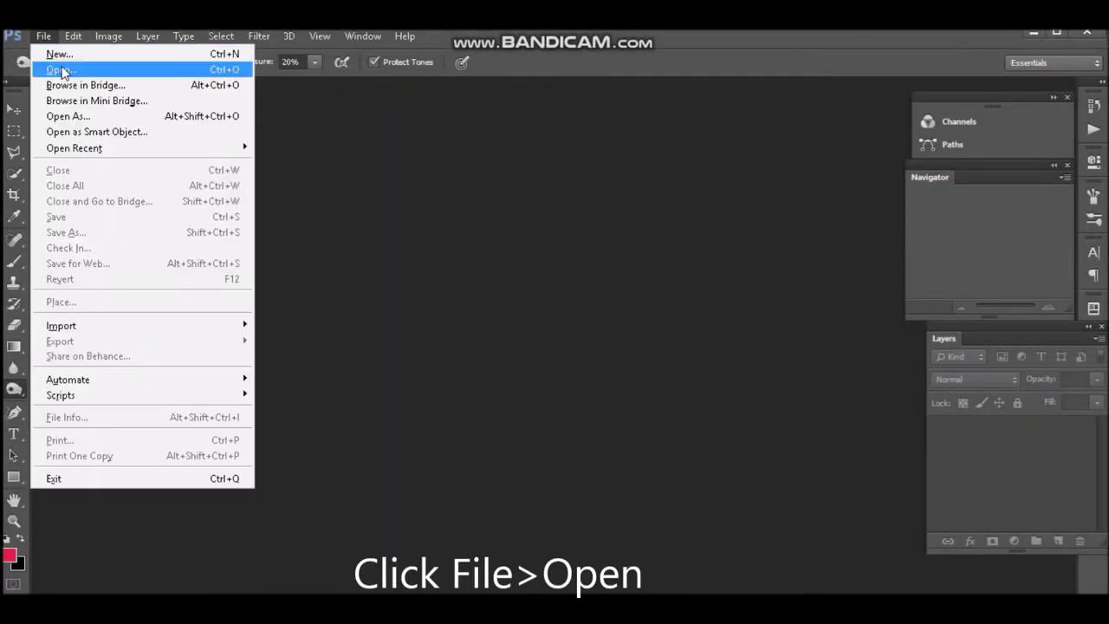
# Open chihuahua-2945855.jpg from the 1Video folder
pyautogui.click(59, 69)
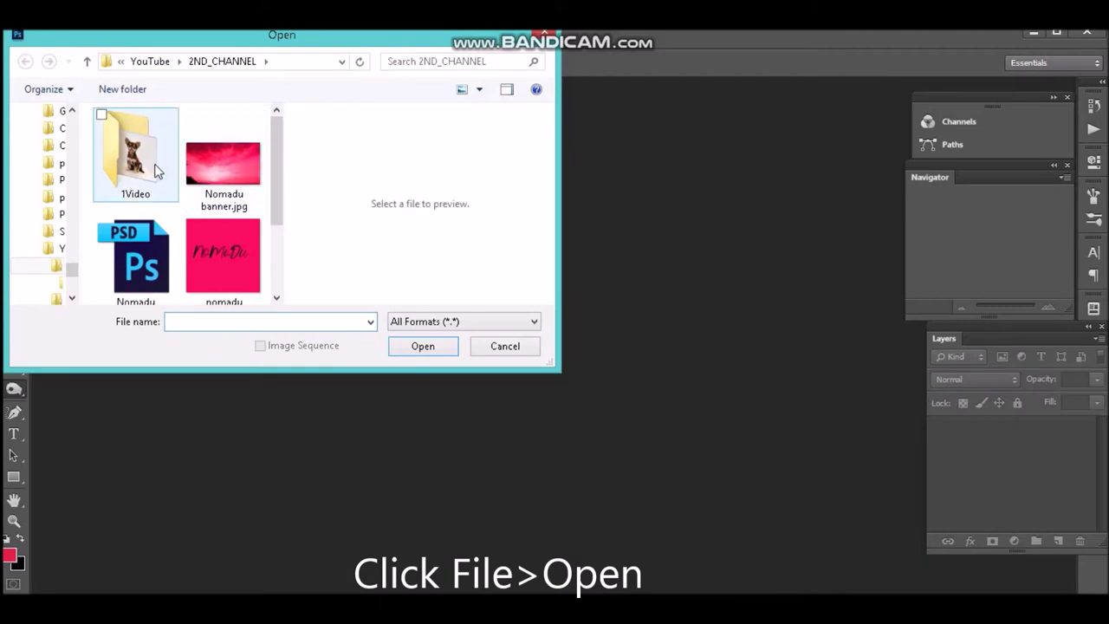
pyautogui.doubleClick(157, 171)
pyautogui.click(154, 170)
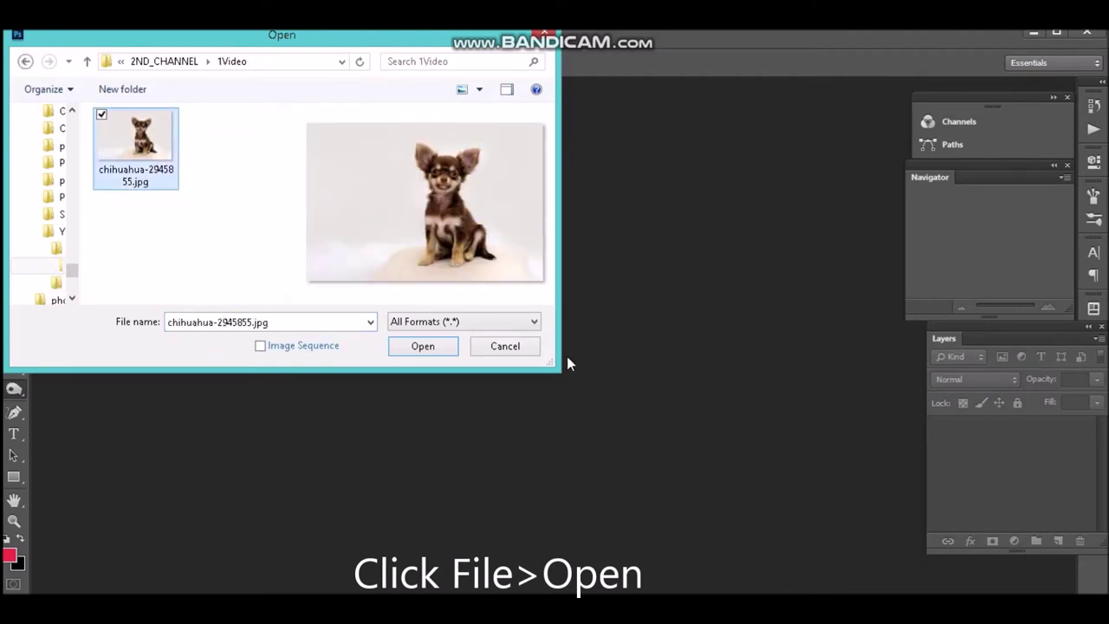
pyautogui.click(423, 346)
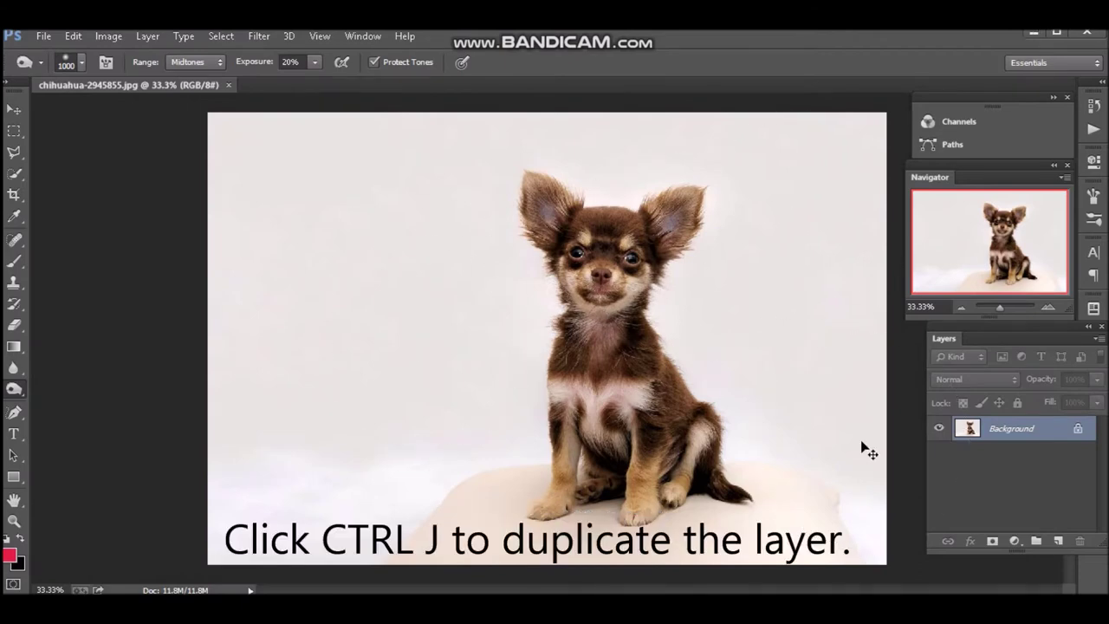
# Duplicate the Background into a new Layer 1
pyautogui.hotkey('ctrl', 'j')
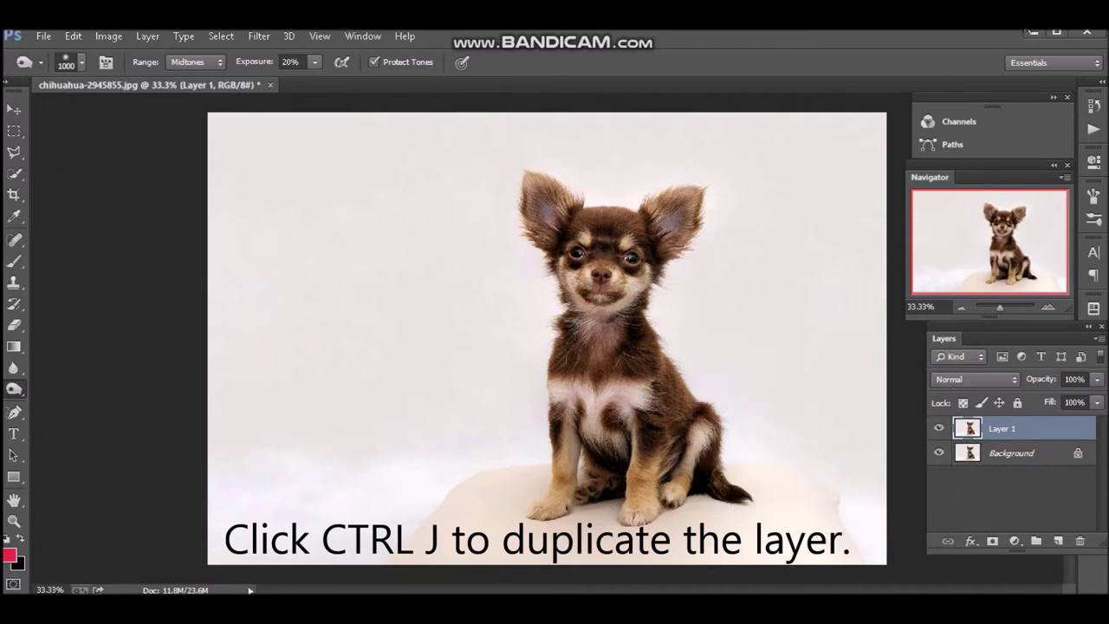
pyautogui.press('w')
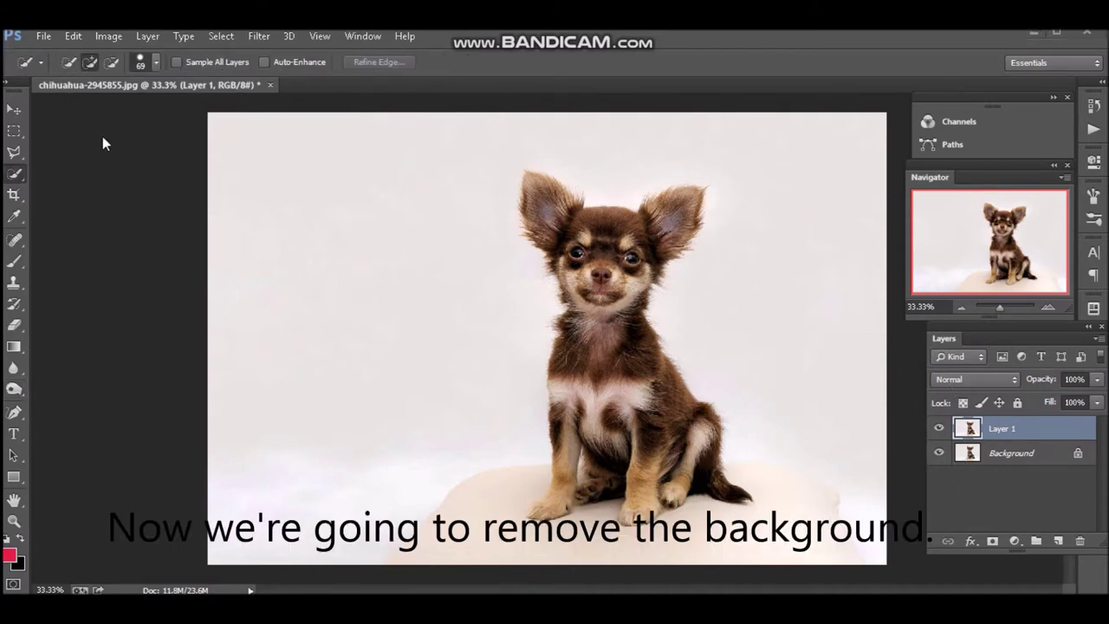
pyautogui.rightClick(12, 178)
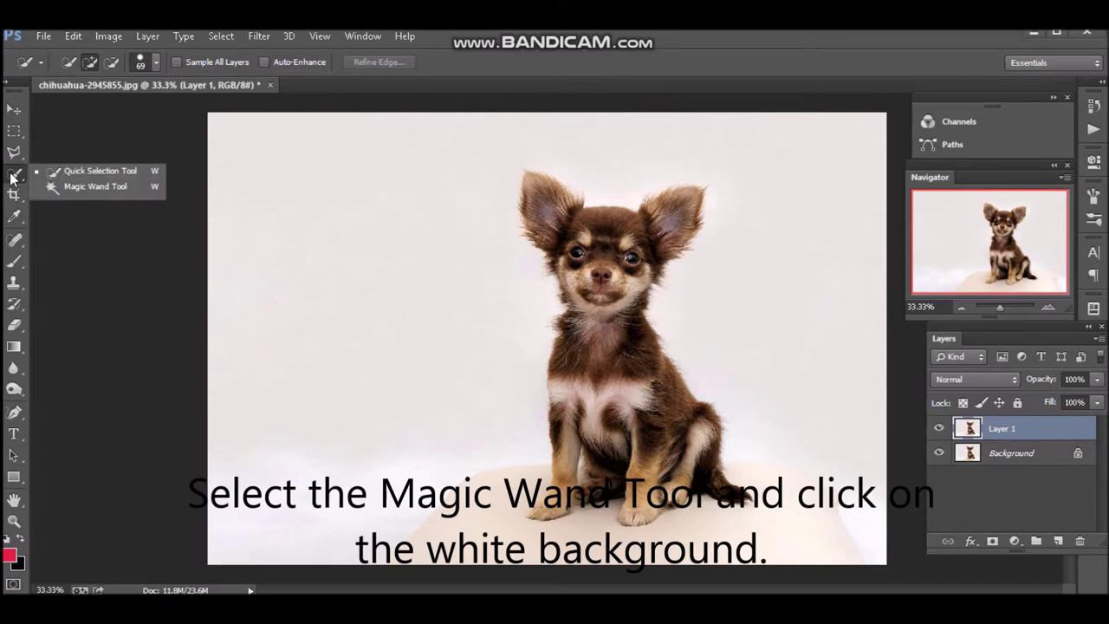
# Magic-wand and delete Layer 1's white backdrop, then hide the Background layer
pyautogui.click(66, 189)
pyautogui.click(343, 196)
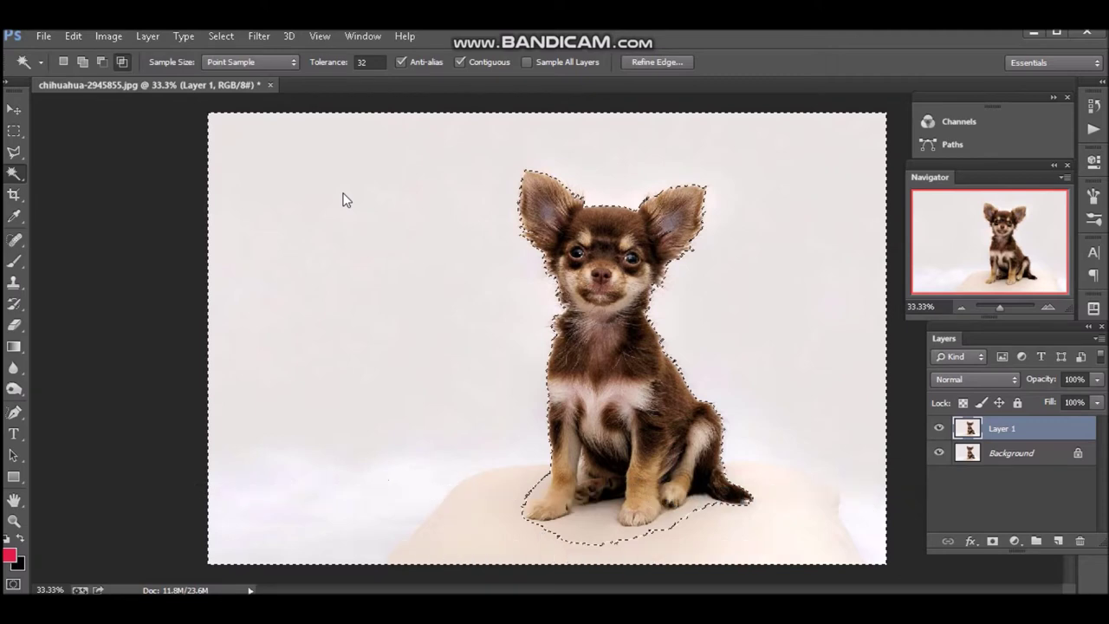
pyautogui.press('Delete')
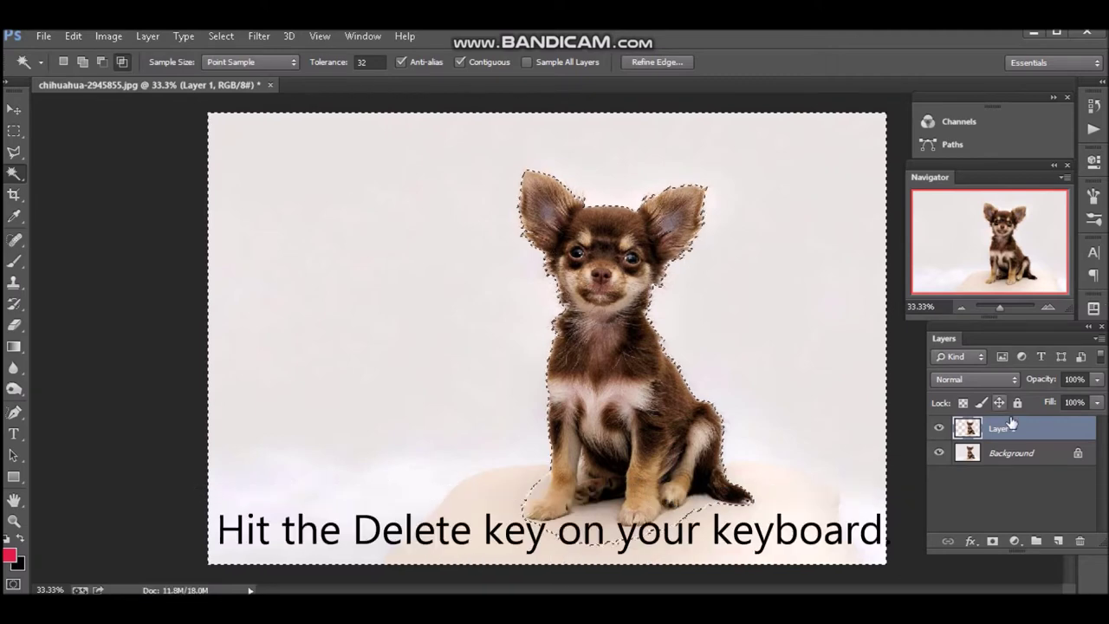
pyautogui.click(939, 453)
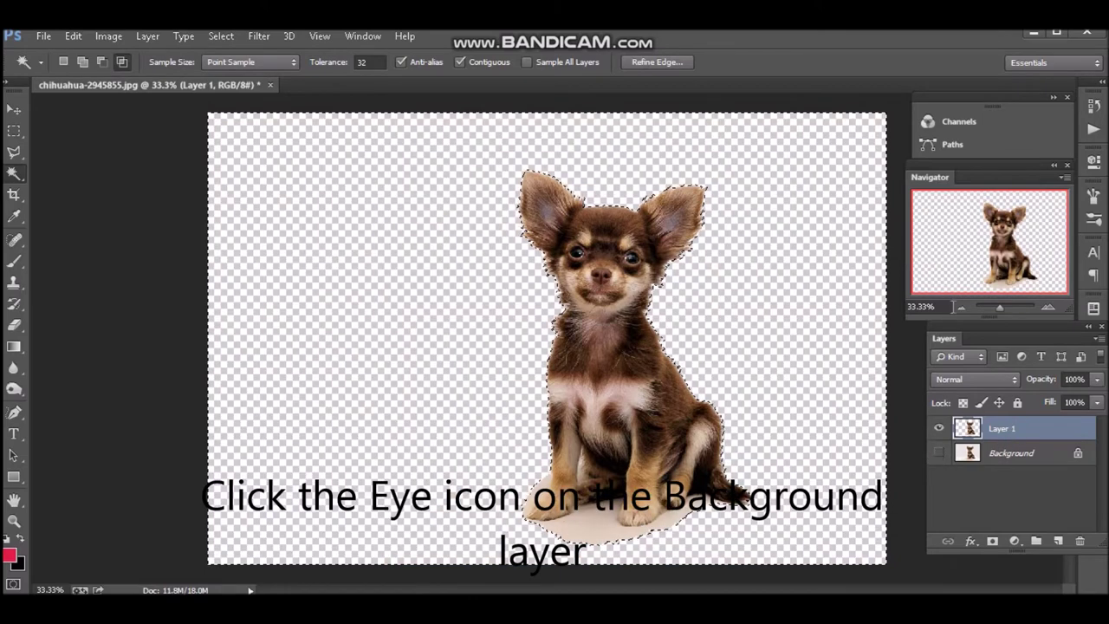
pyautogui.click(1047, 306)
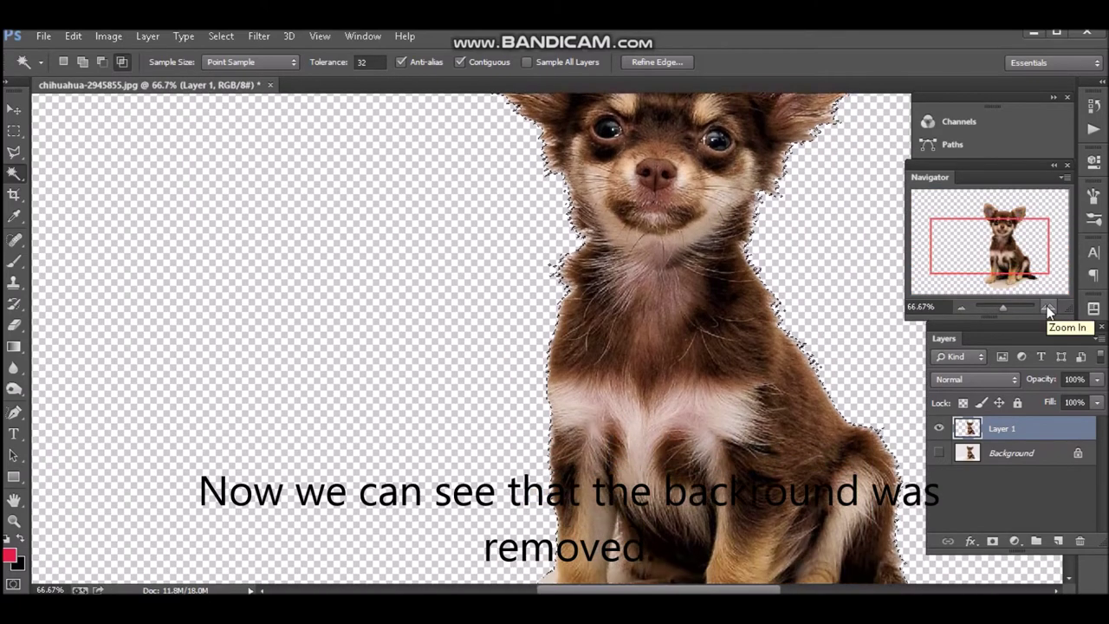
# Quick-select and delete the beige floor under the feet and the patch left of the paw
pyautogui.scroll(-5, 1047, 306)
pyautogui.click(14, 172)
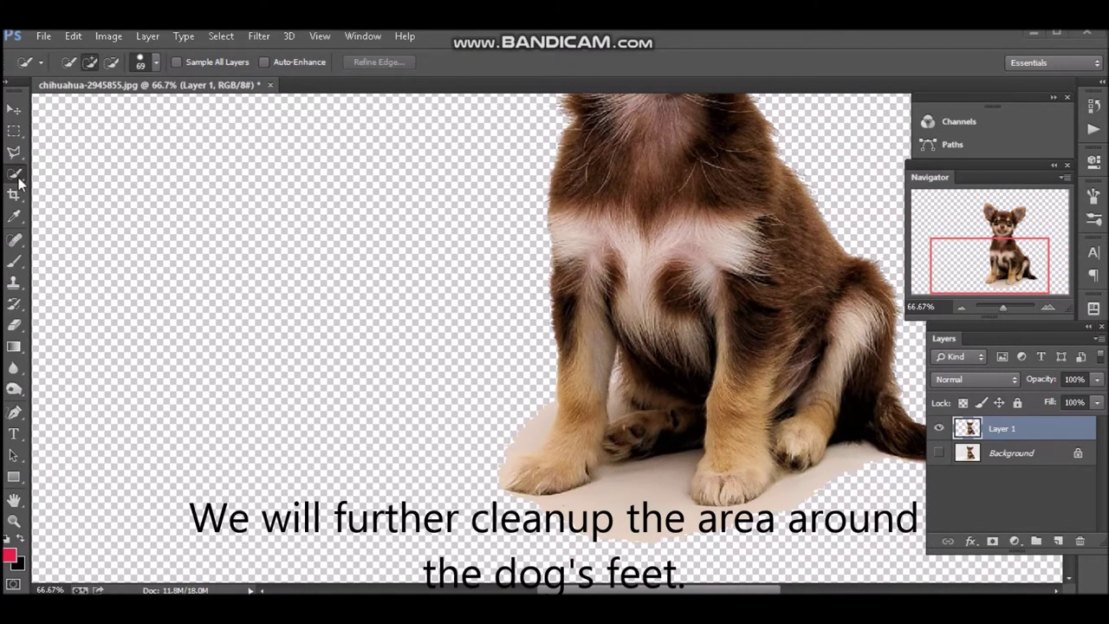
pyautogui.click(620, 501)
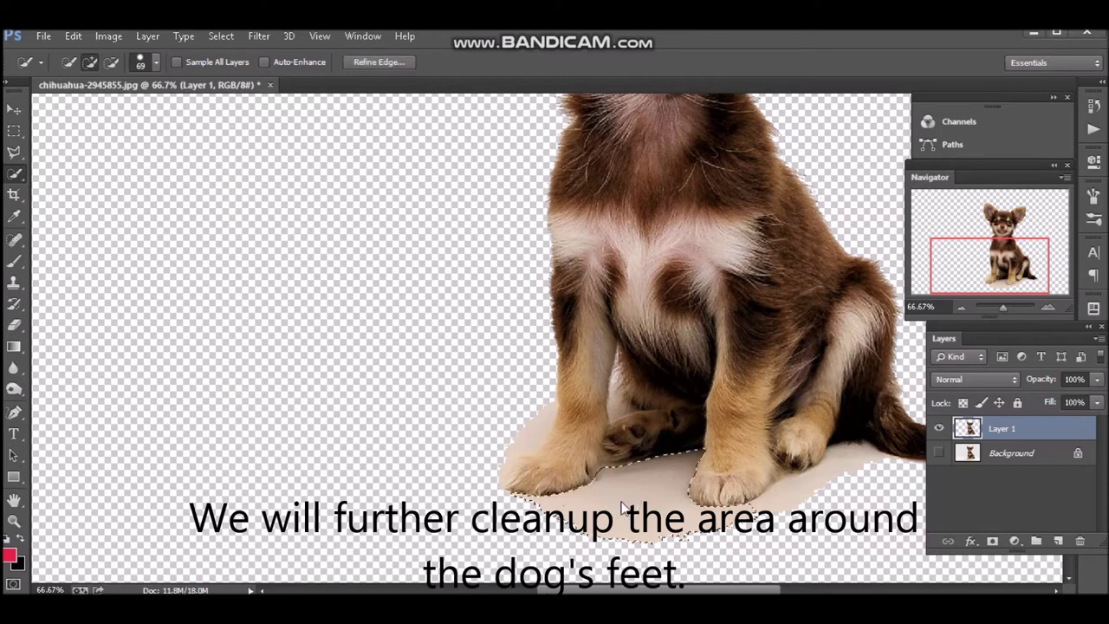
pyautogui.press('Delete')
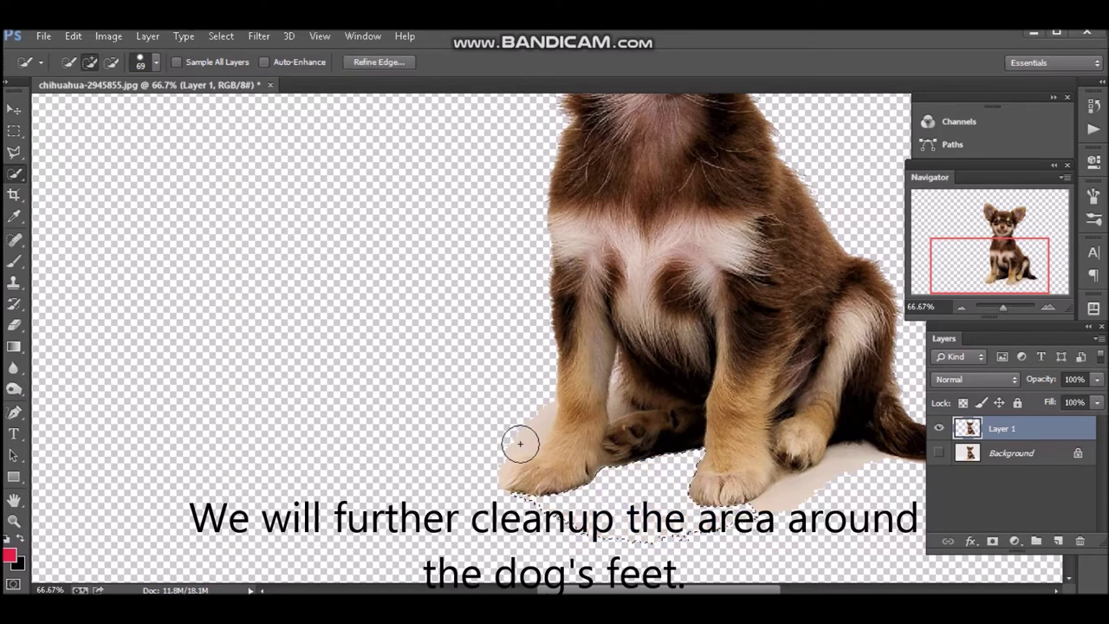
pyautogui.press('[')
pyautogui.press('[')
pyautogui.press('[')
pyautogui.click(531, 439)
pyautogui.moveTo(503, 459); pyautogui.dragTo(520, 468)
pyautogui.click(534, 440)
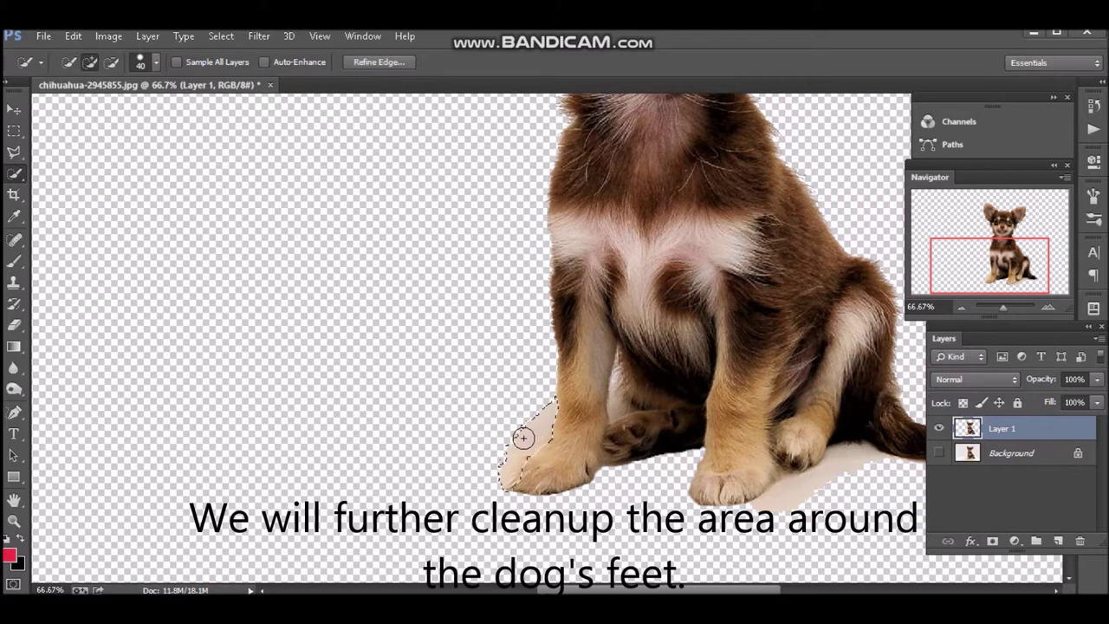
pyautogui.press('Delete')
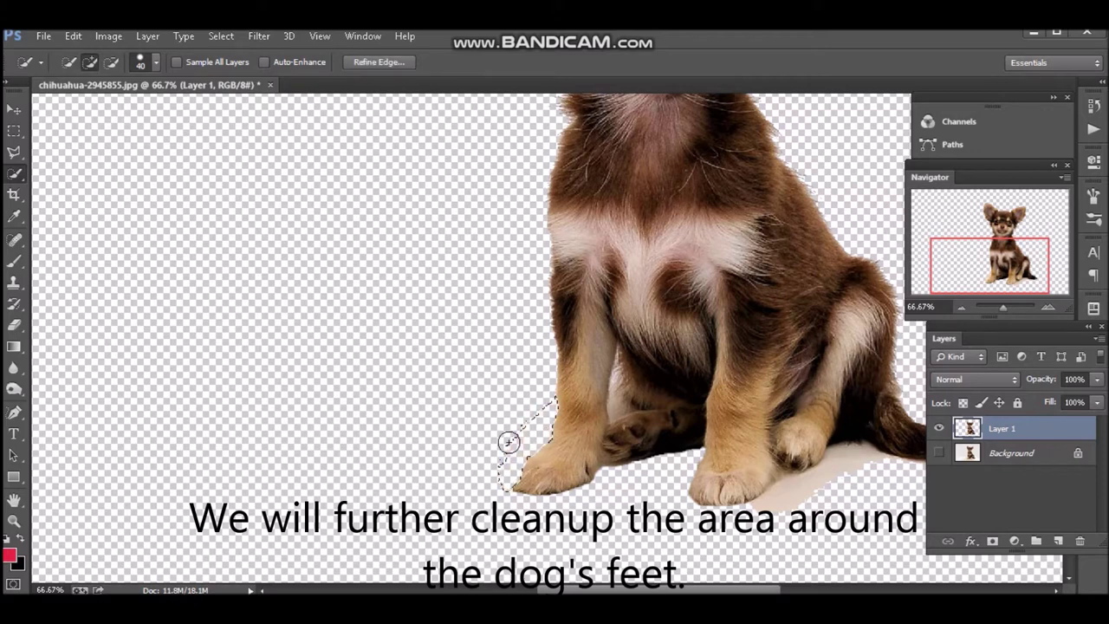
# Delete the beige shadow below the right paw and clear the selection
pyautogui.click(791, 490)
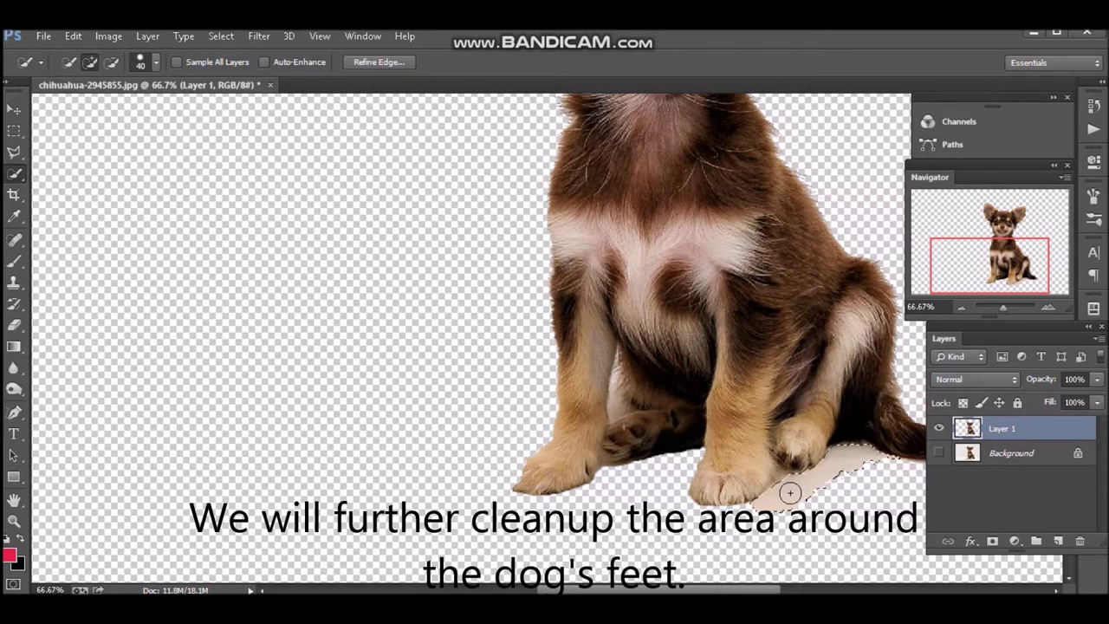
pyautogui.press('Delete')
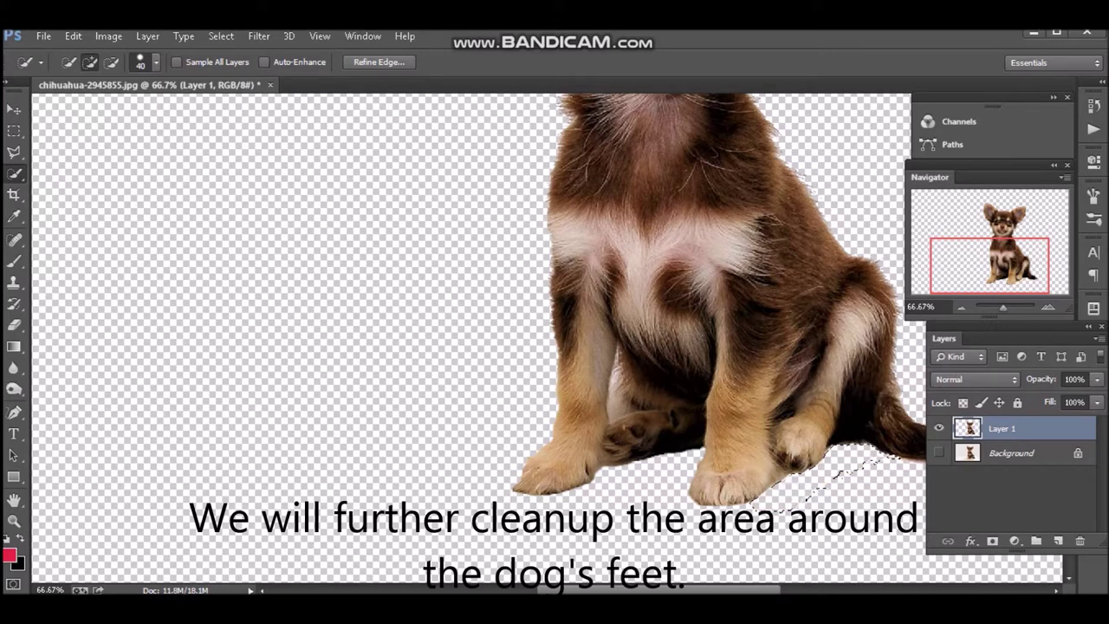
pyautogui.hotkey('ctrl', 'd')
pyautogui.hotkey('ctrl', 'z')
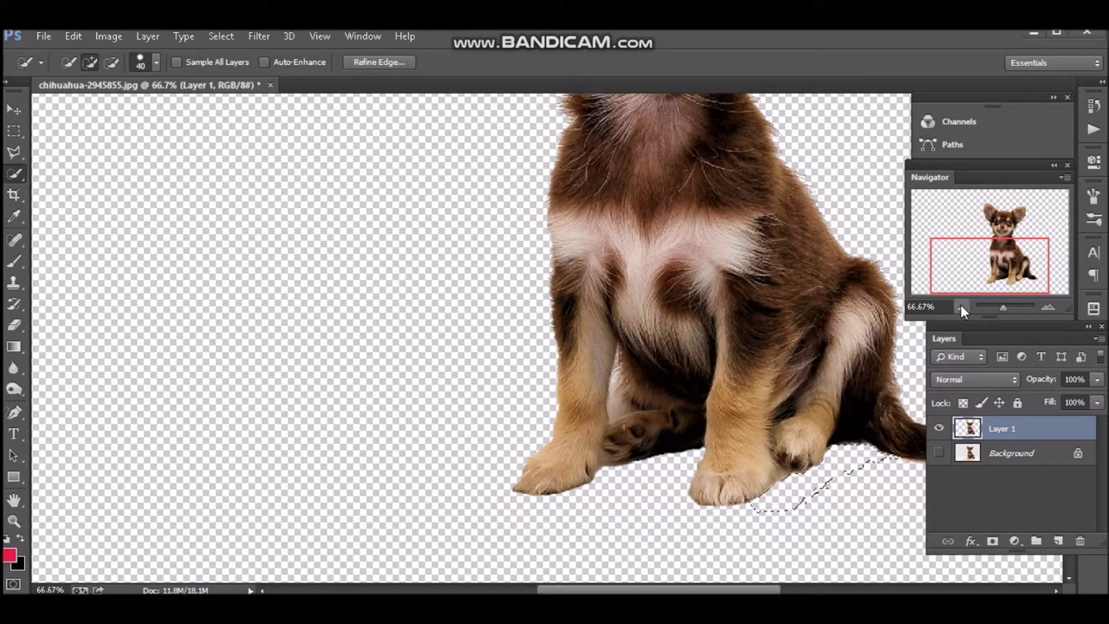
pyautogui.click(962, 309)
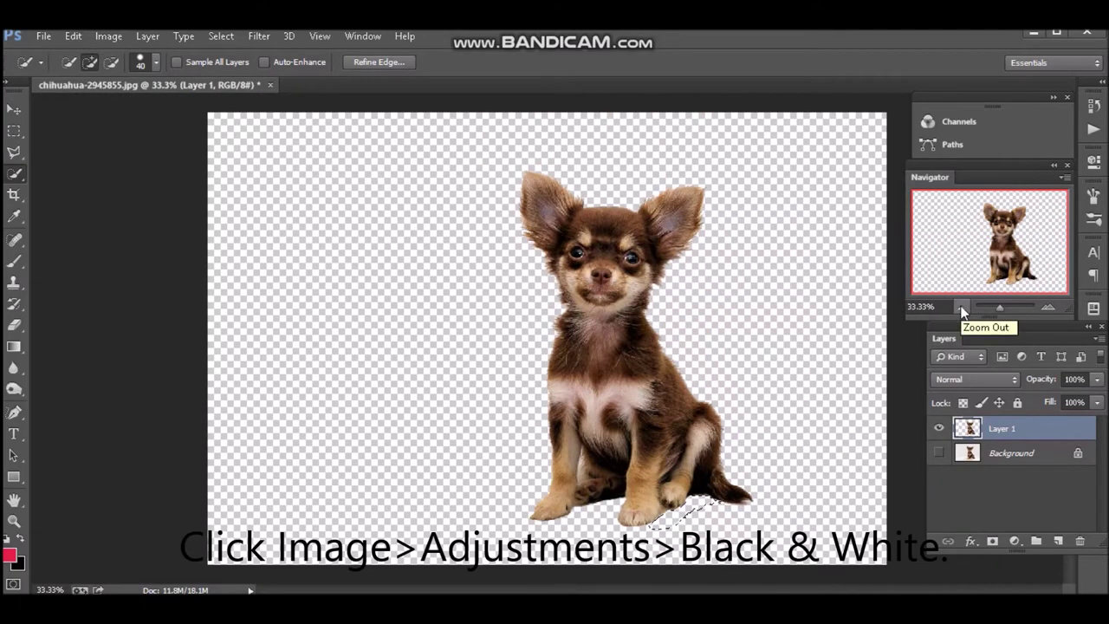
pyautogui.hotkey('ctrl', 'd')
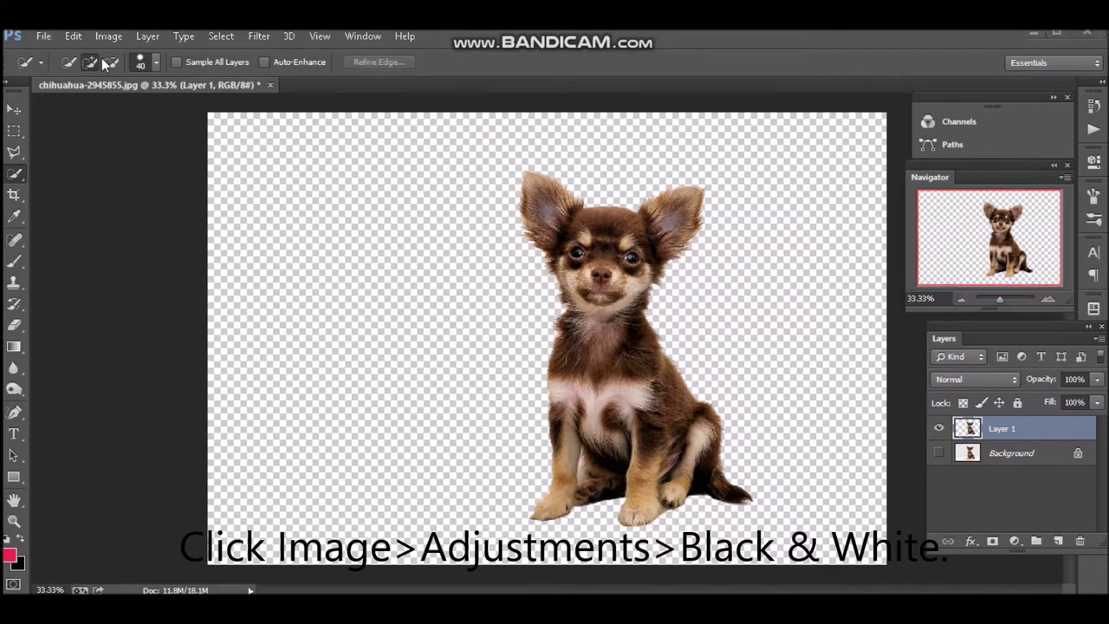
# Apply a default Black & White adjustment (Reds 40, Yellows 60, Greens 40) to Layer 1
pyautogui.click(103, 36)
pyautogui.moveTo(133, 77)
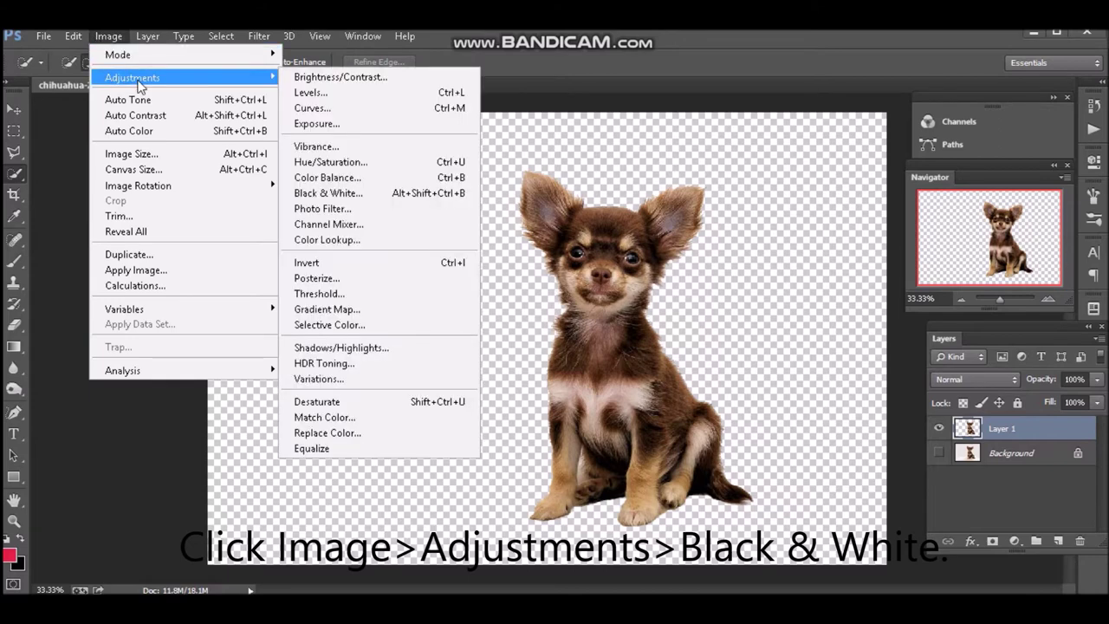
pyautogui.click(358, 193)
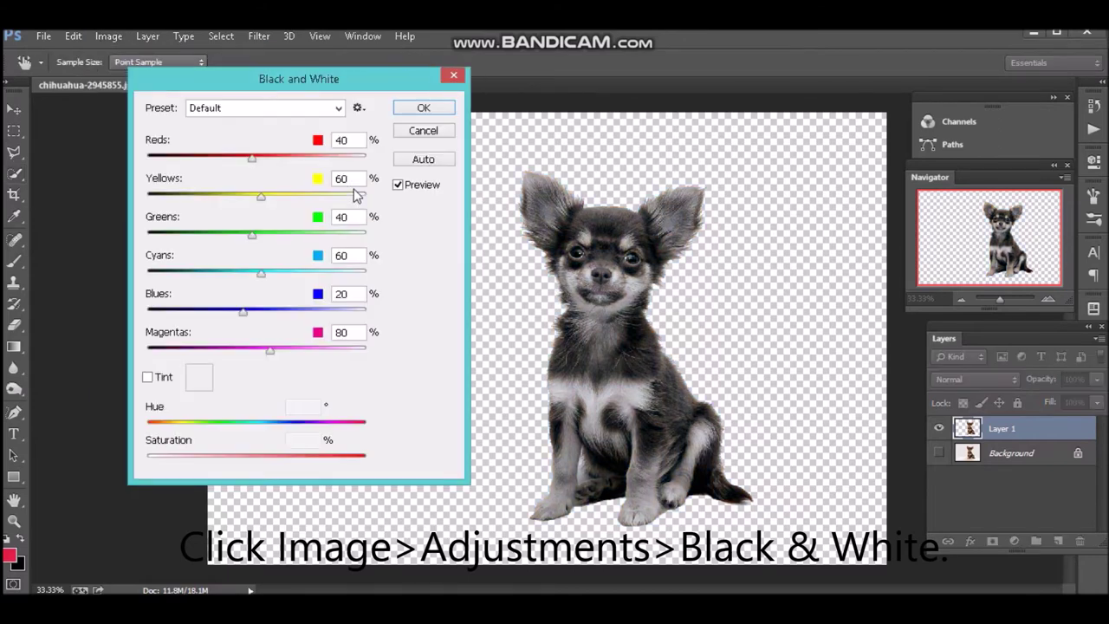
pyautogui.click(444, 112)
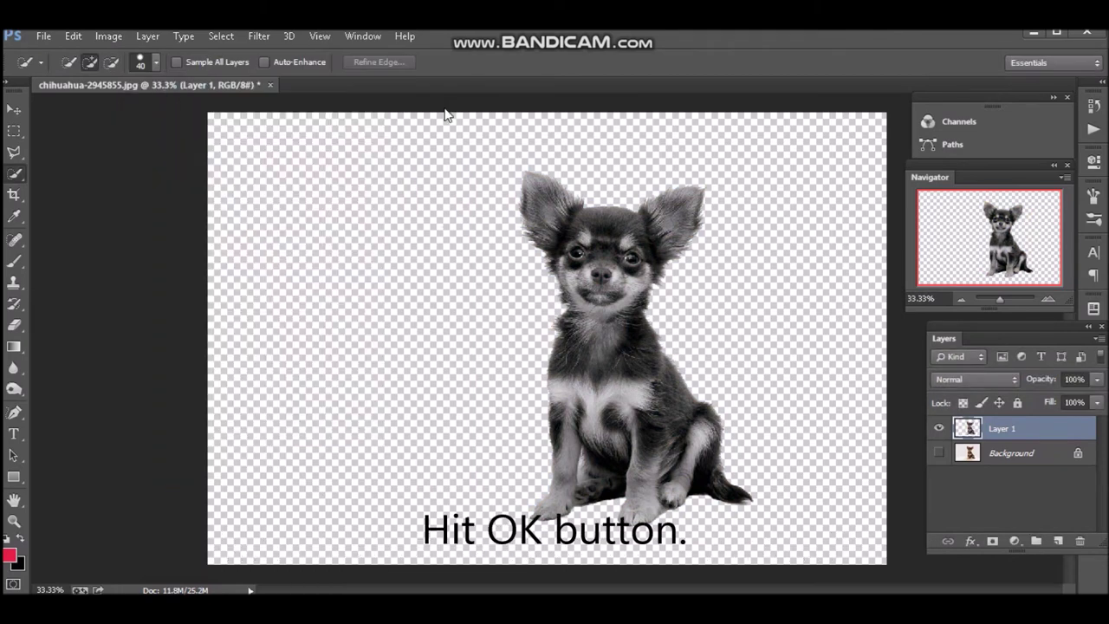
# Apply Brightness/Contrast with Brightness 24 and Contrast 48 to the grayscale dog
pyautogui.click(110, 35)
pyautogui.moveTo(133, 77)
pyautogui.click(352, 76)
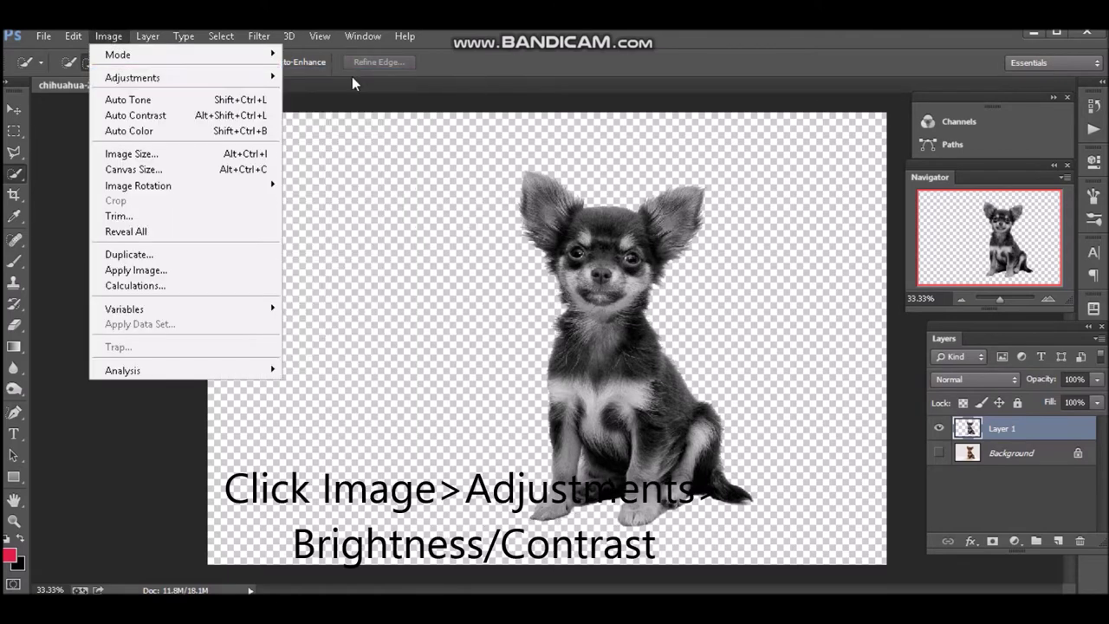
pyautogui.moveTo(783, 65); pyautogui.dragTo(795, 68)
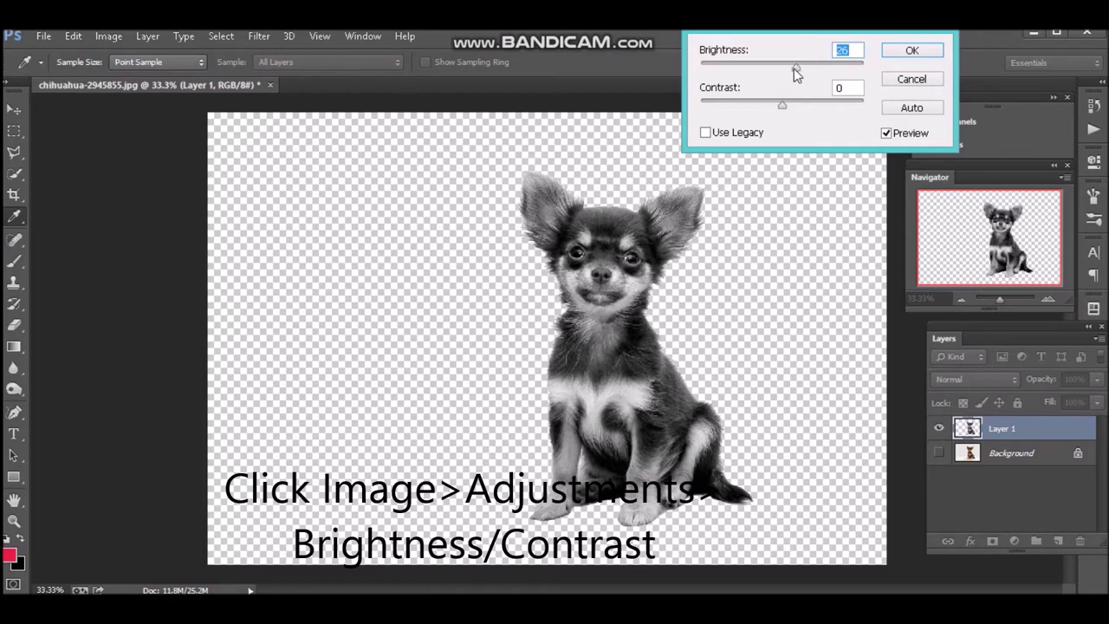
pyautogui.moveTo(792, 68); pyautogui.dragTo(788, 68)
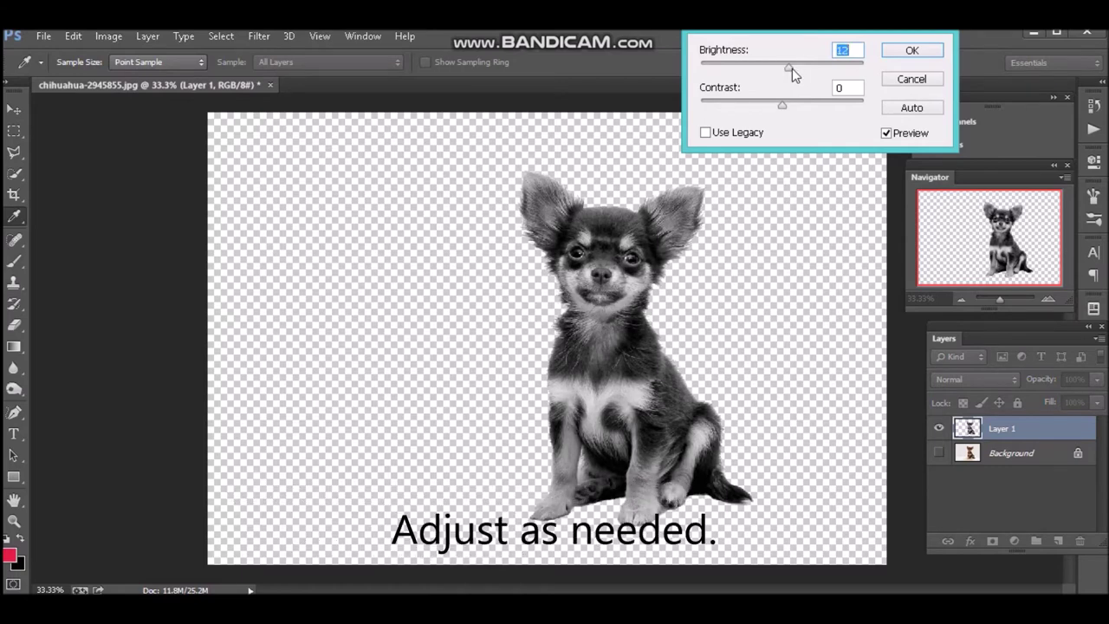
pyautogui.moveTo(782, 108); pyautogui.dragTo(811, 105)
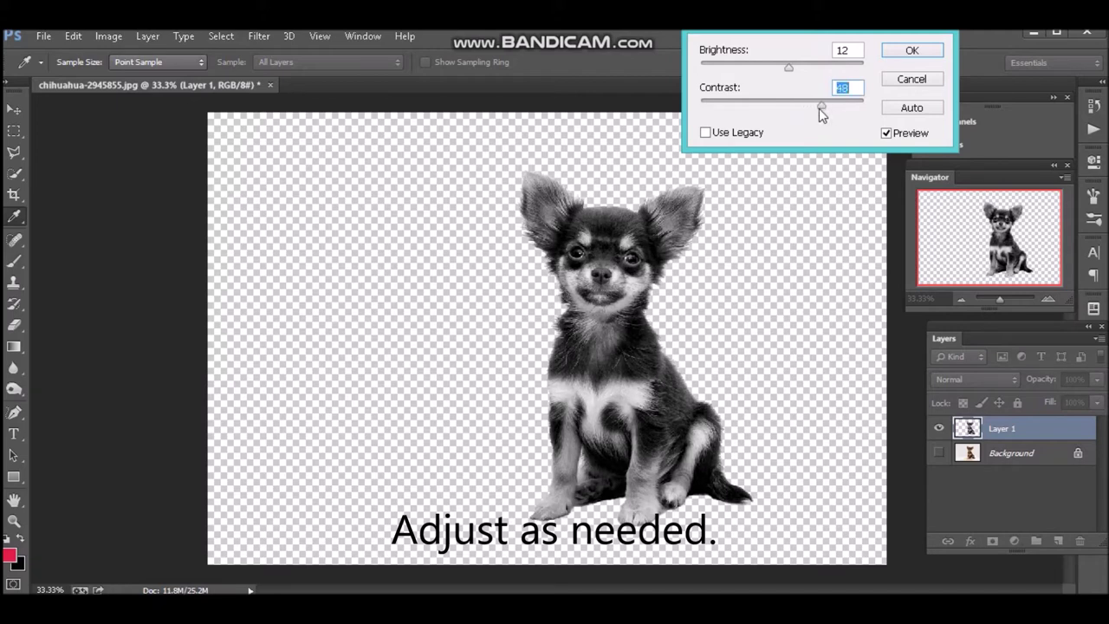
pyautogui.moveTo(793, 67); pyautogui.dragTo(795, 69)
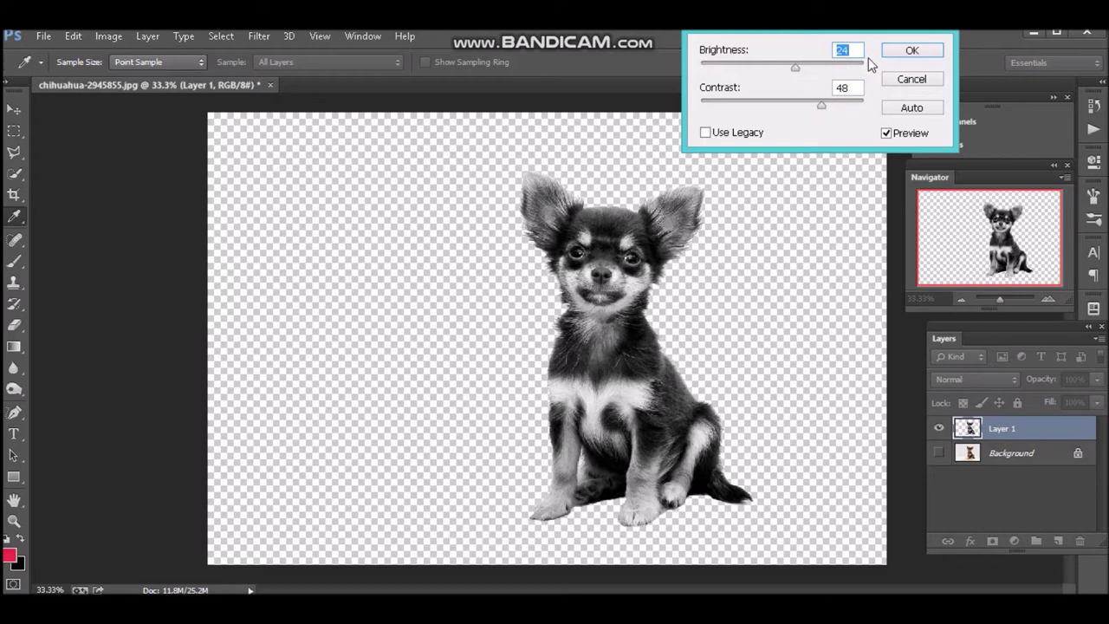
pyautogui.click(915, 52)
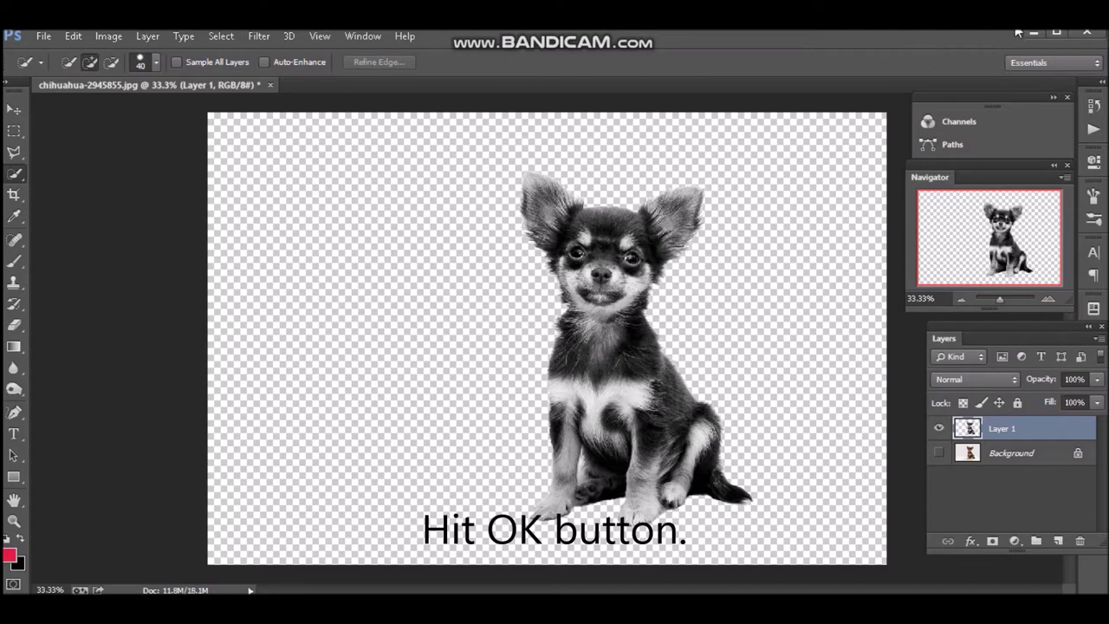
# Define a brush preset from the dog, trimming its name to chihuahua.jpg
pyautogui.click(74, 37)
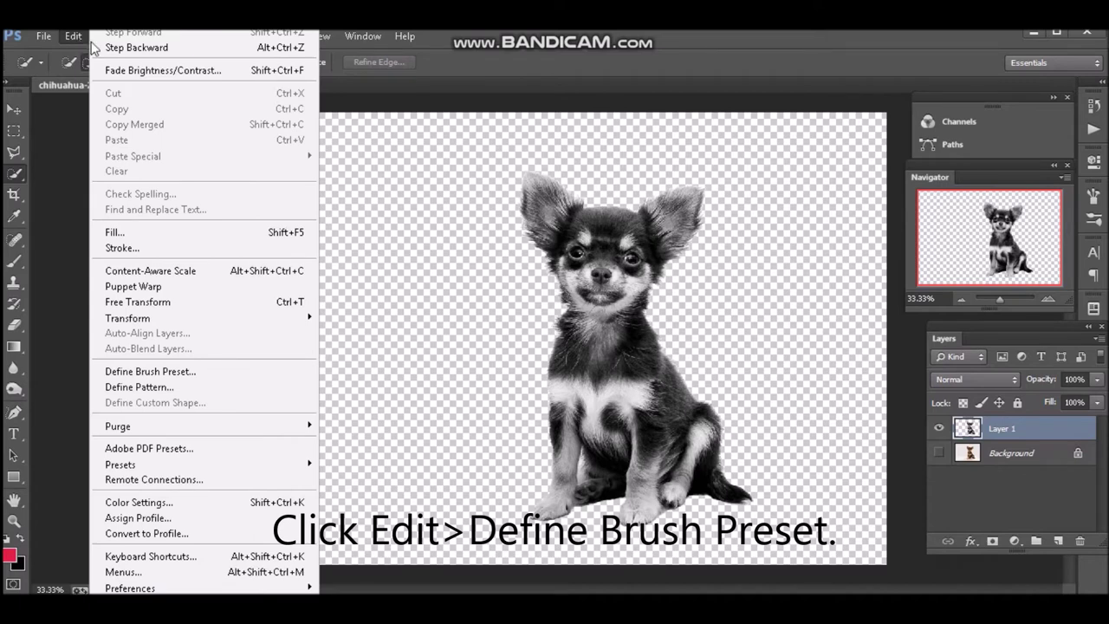
pyautogui.click(149, 373)
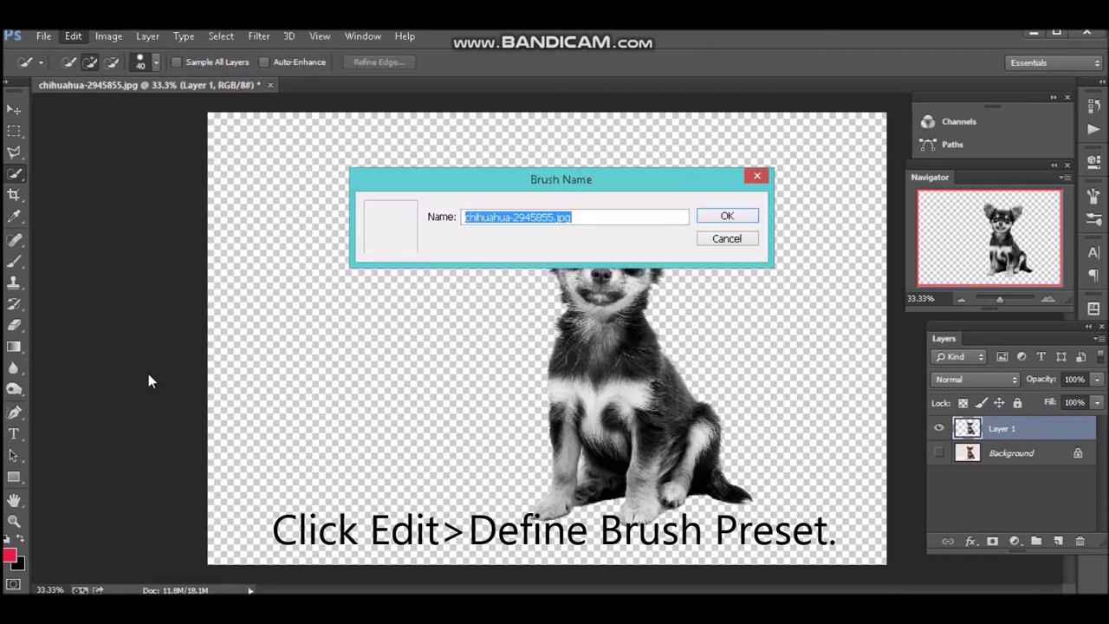
pyautogui.click(553, 217)
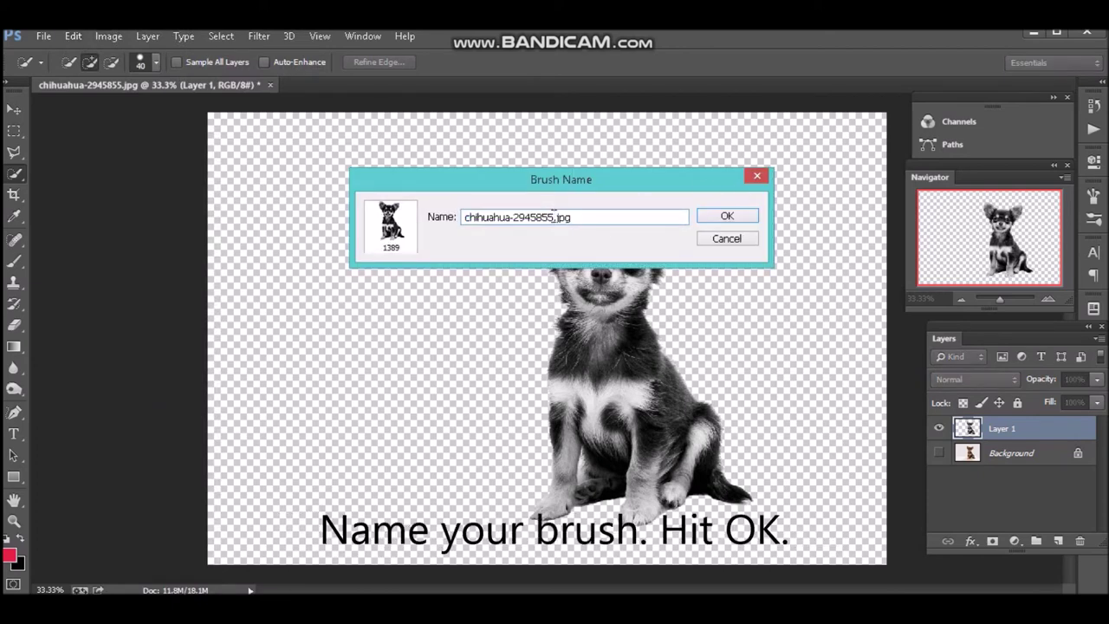
pyautogui.press('BackSpace')
pyautogui.press('BackSpace')
pyautogui.press('BackSpace')
pyautogui.press('BackSpace')
pyautogui.press('BackSpace')
pyautogui.press('BackSpace')
pyautogui.press('BackSpace')
pyautogui.press('BackSpace')
# Save the chihuahua.jpg brush, then add Layer 2 and fill it with White
pyautogui.click(735, 216)
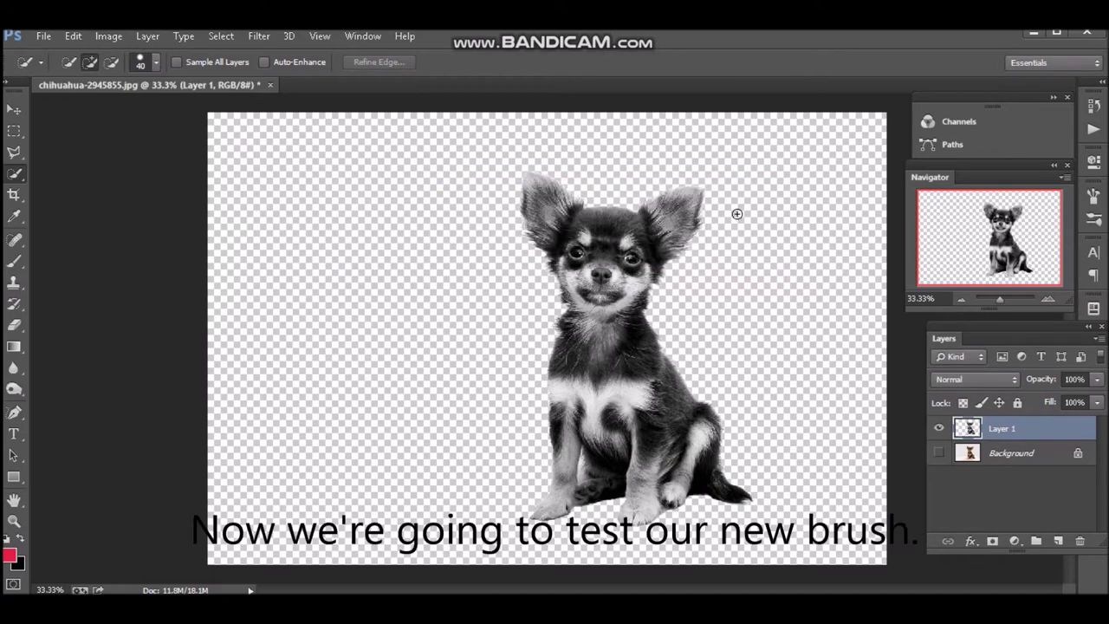
pyautogui.click(1059, 542)
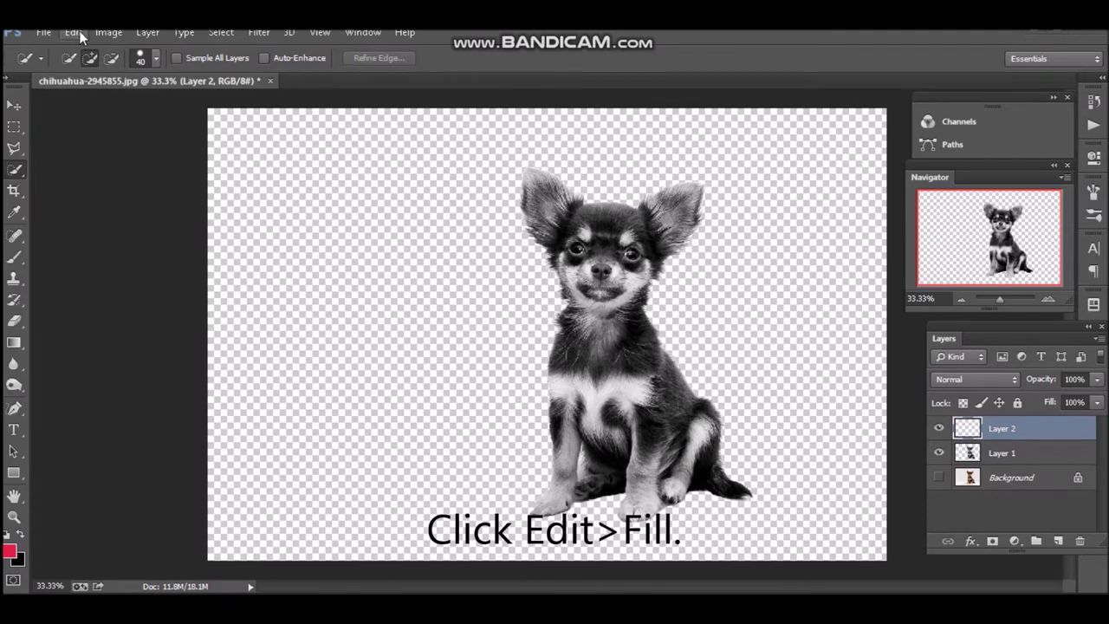
pyautogui.click(74, 32)
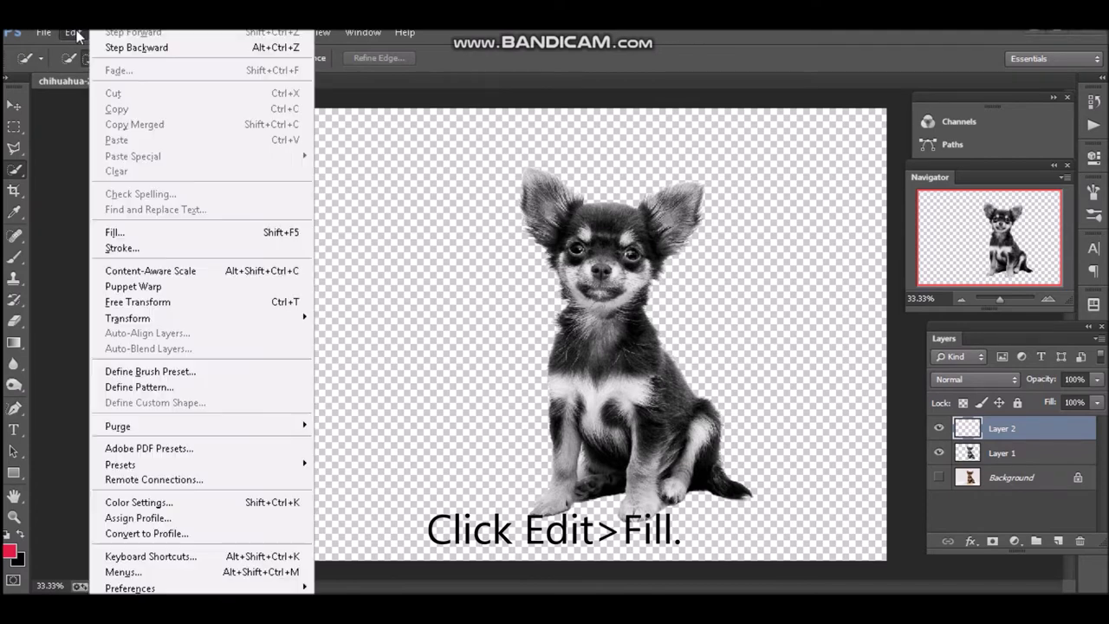
pyautogui.click(180, 232)
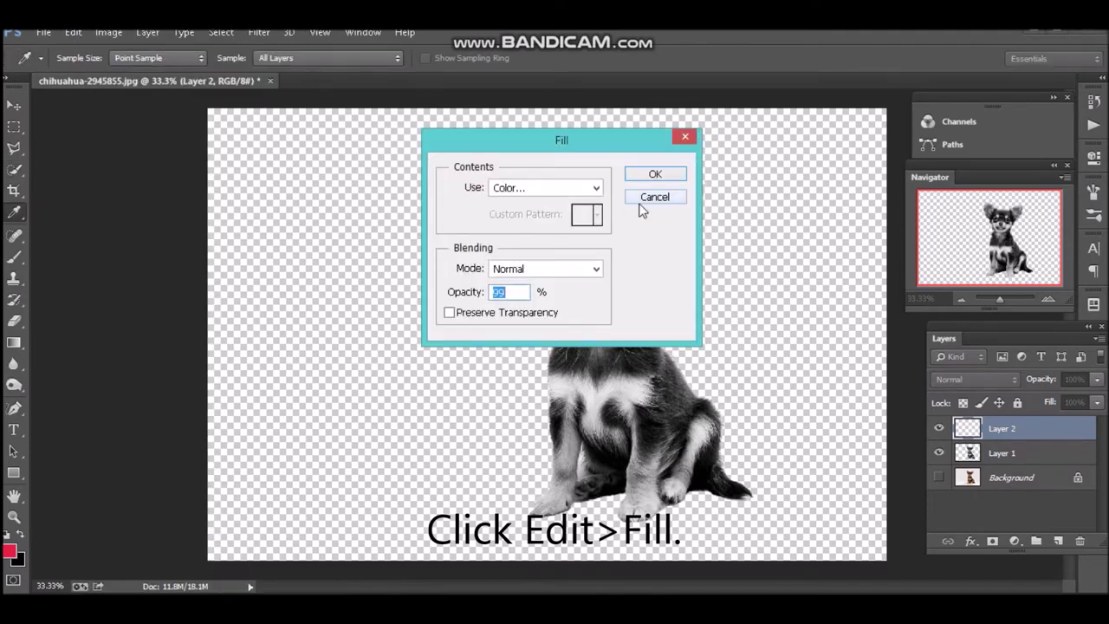
pyautogui.click(595, 187)
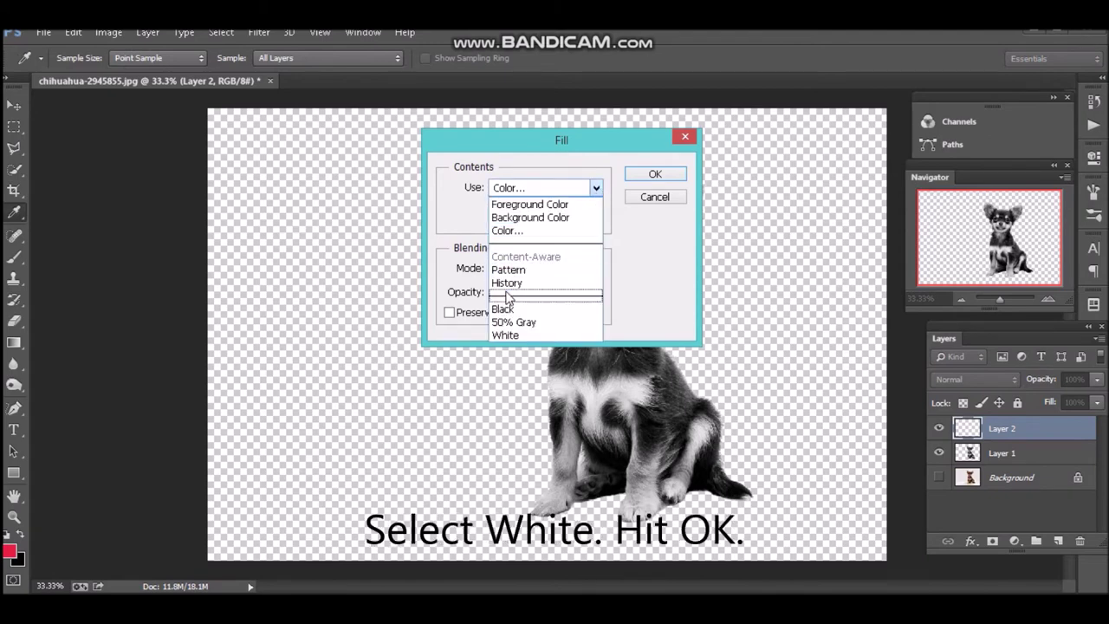
pyautogui.click(506, 335)
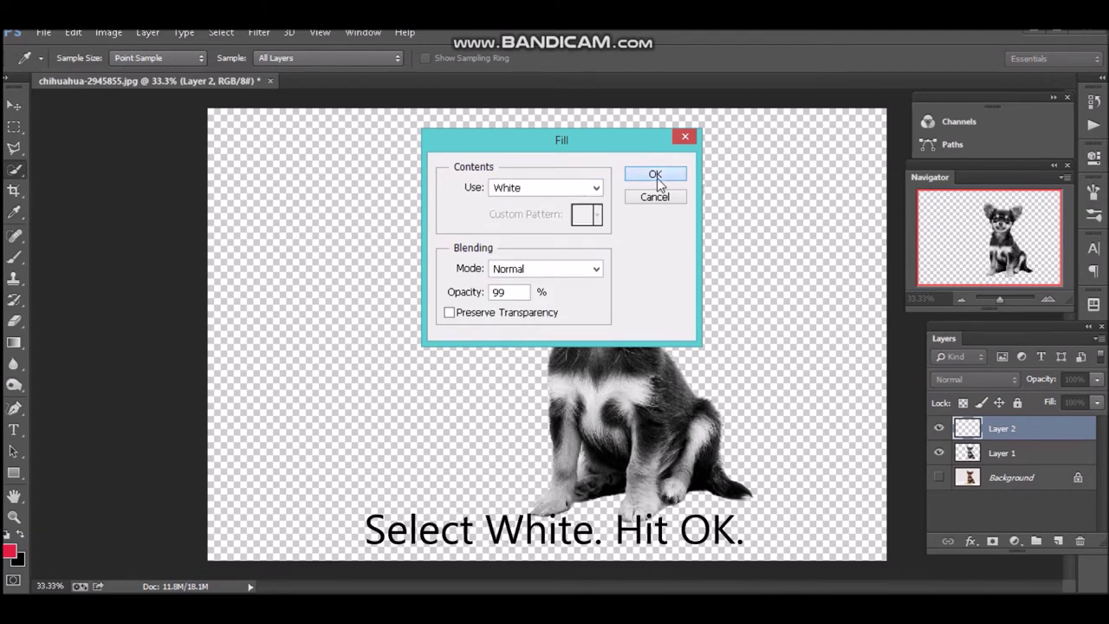
pyautogui.click(655, 177)
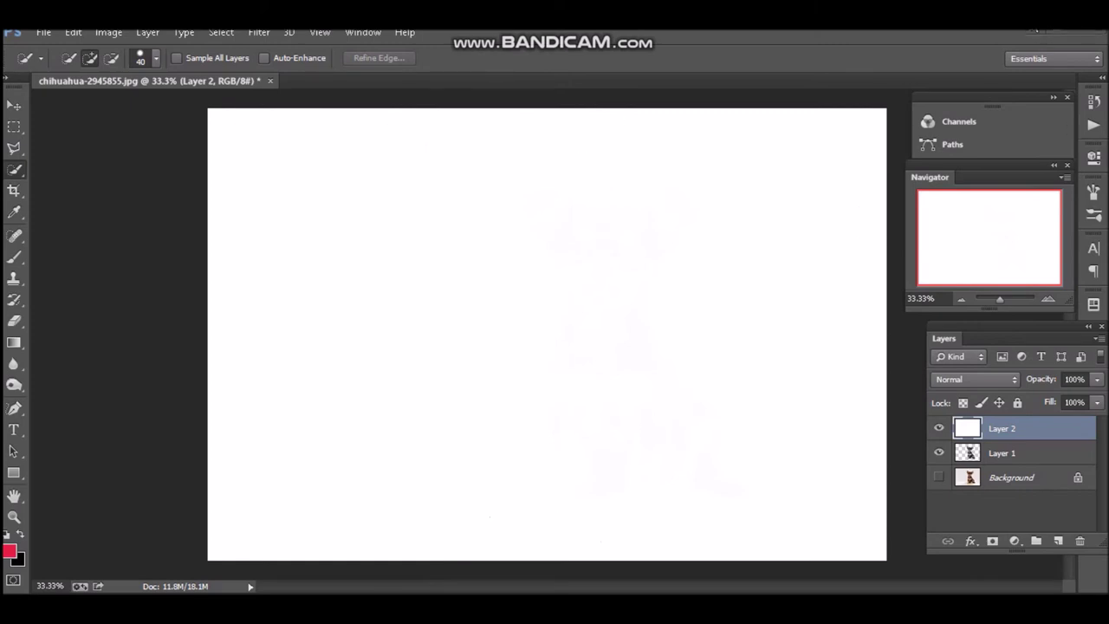
# Switch to the Brush Tool and set the foreground colour to dark red 7b091f
pyautogui.press('e')
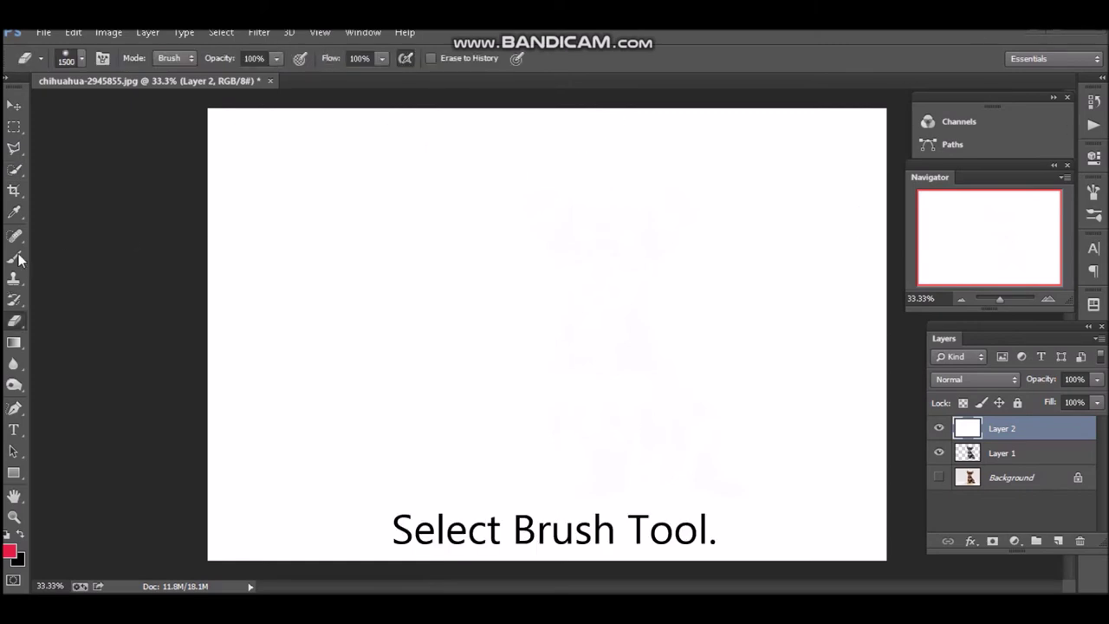
pyautogui.click(18, 253)
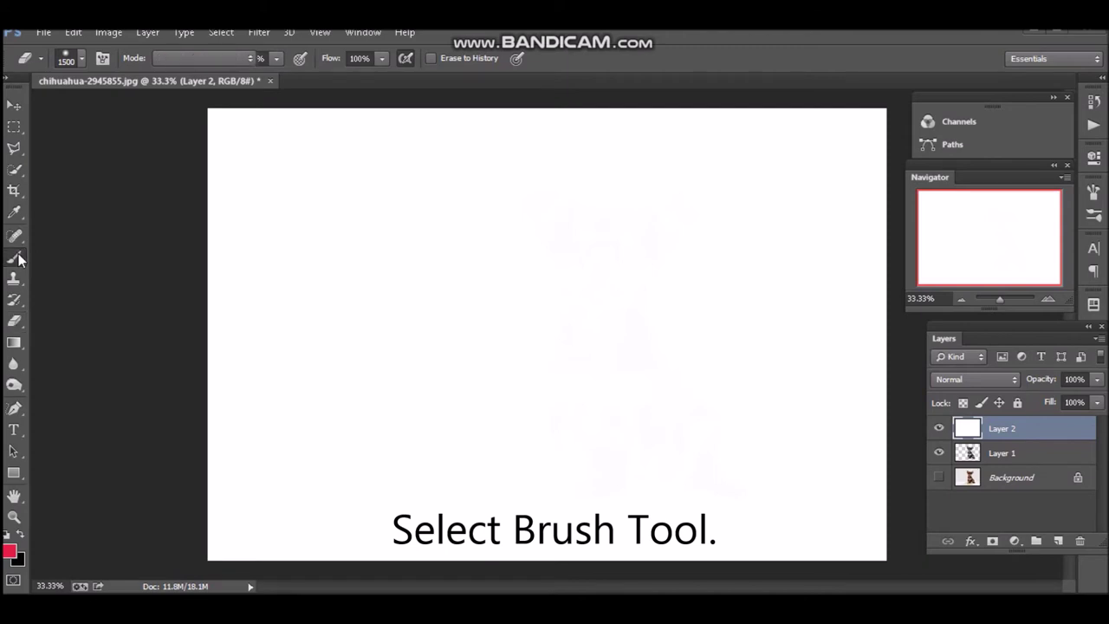
pyautogui.click(77, 254)
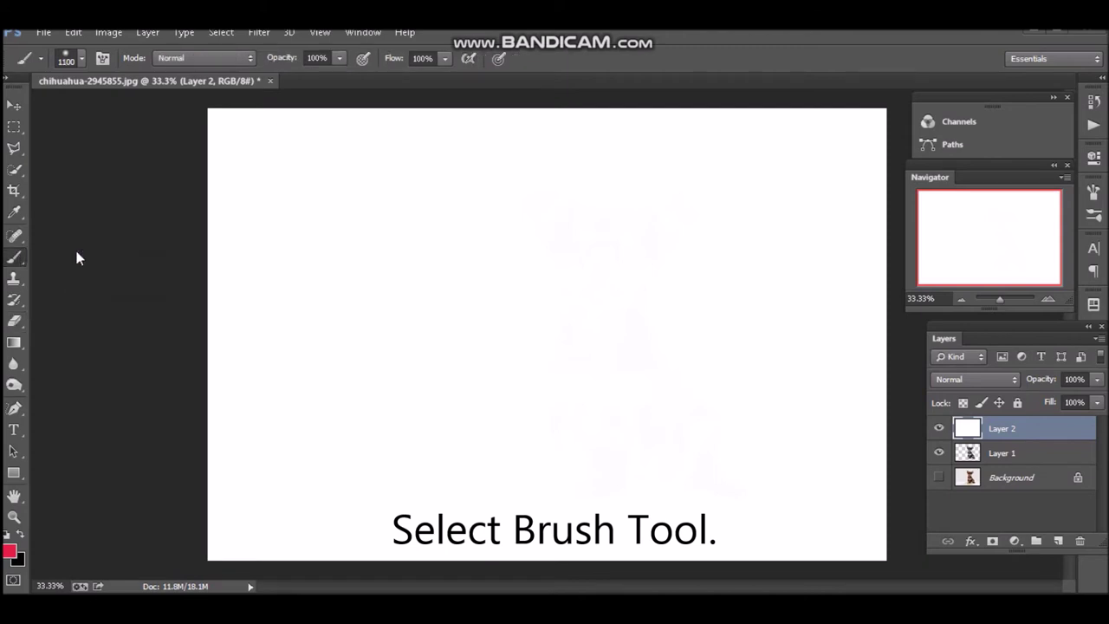
pyautogui.click(9, 551)
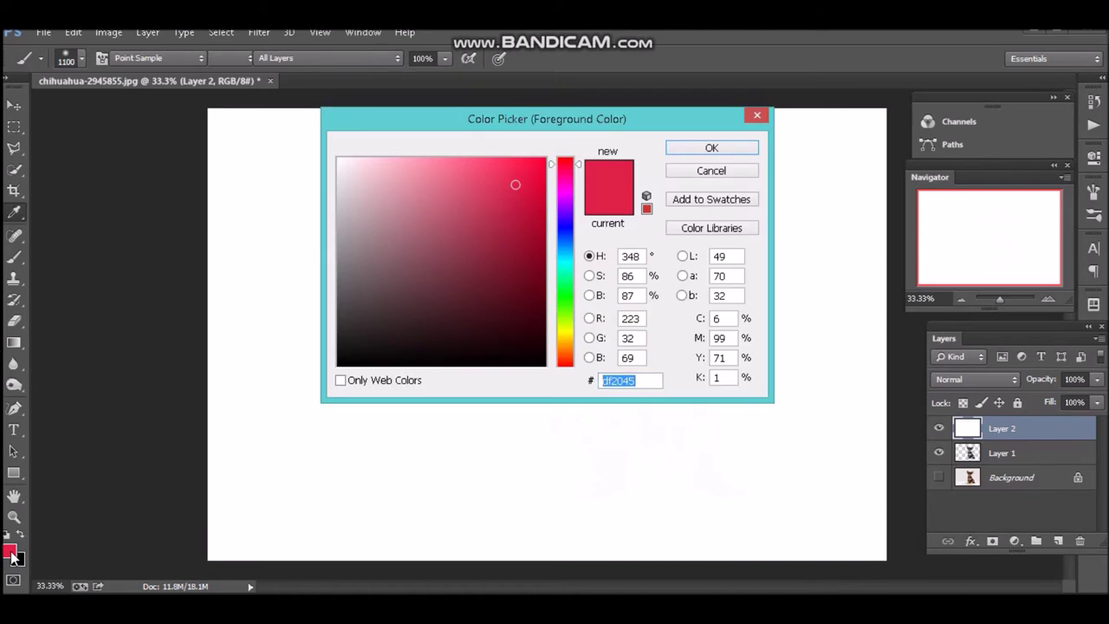
pyautogui.click(530, 265)
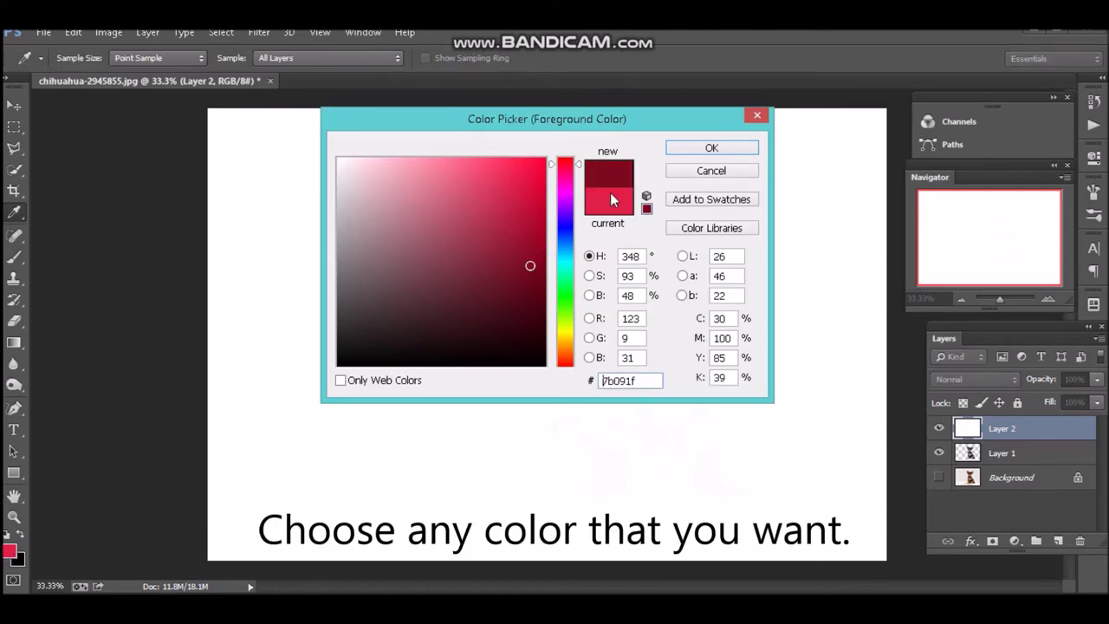
pyautogui.click(531, 244)
pyautogui.click(692, 148)
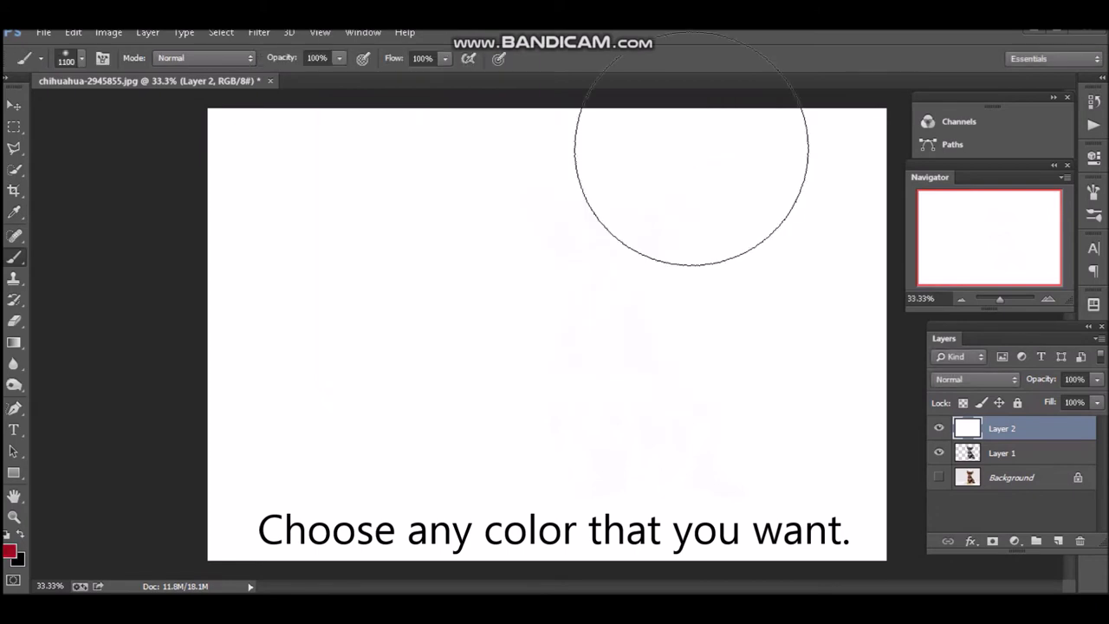
# Pick the 1389 px Chihuahua brush and stamp a red chihuahua on the canvas's left side
pyautogui.click(80, 61)
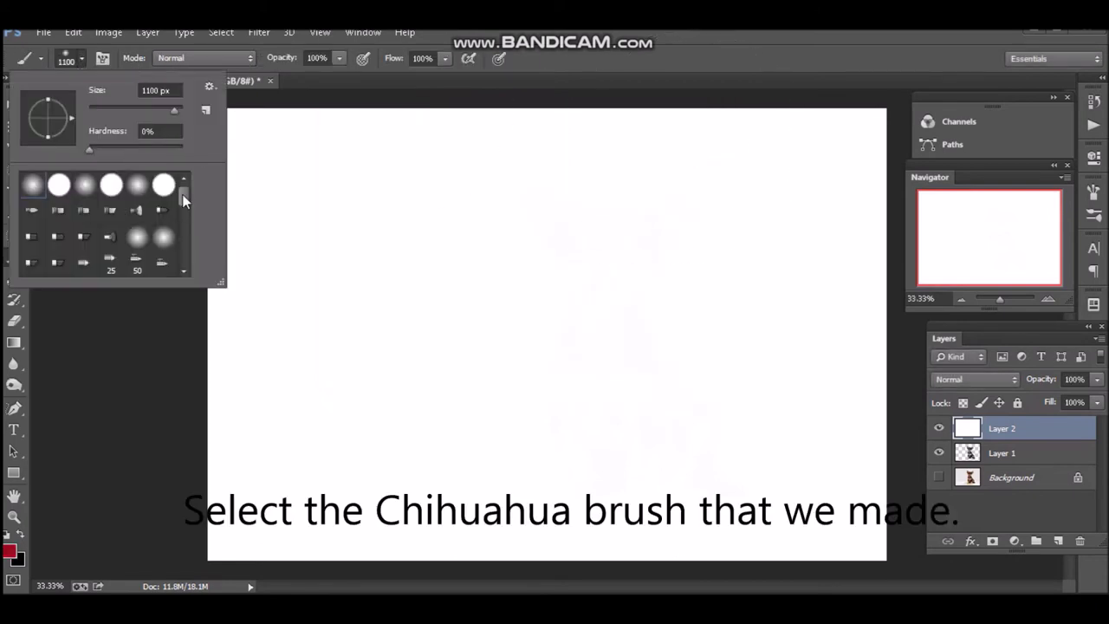
pyautogui.moveTo(182, 195); pyautogui.dragTo(185, 259)
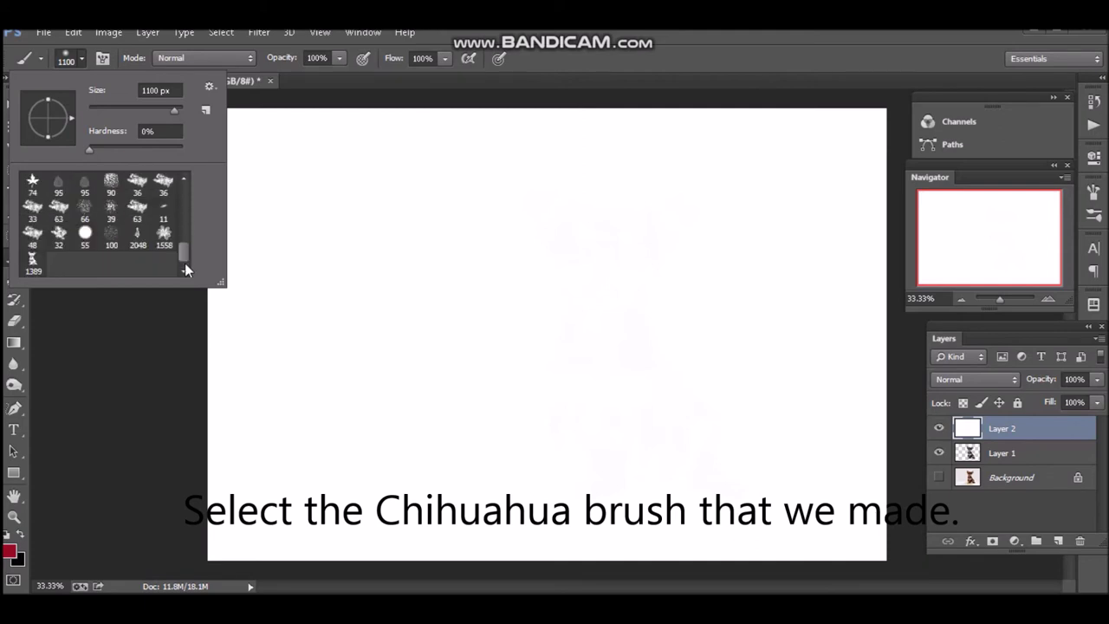
pyautogui.click(34, 271)
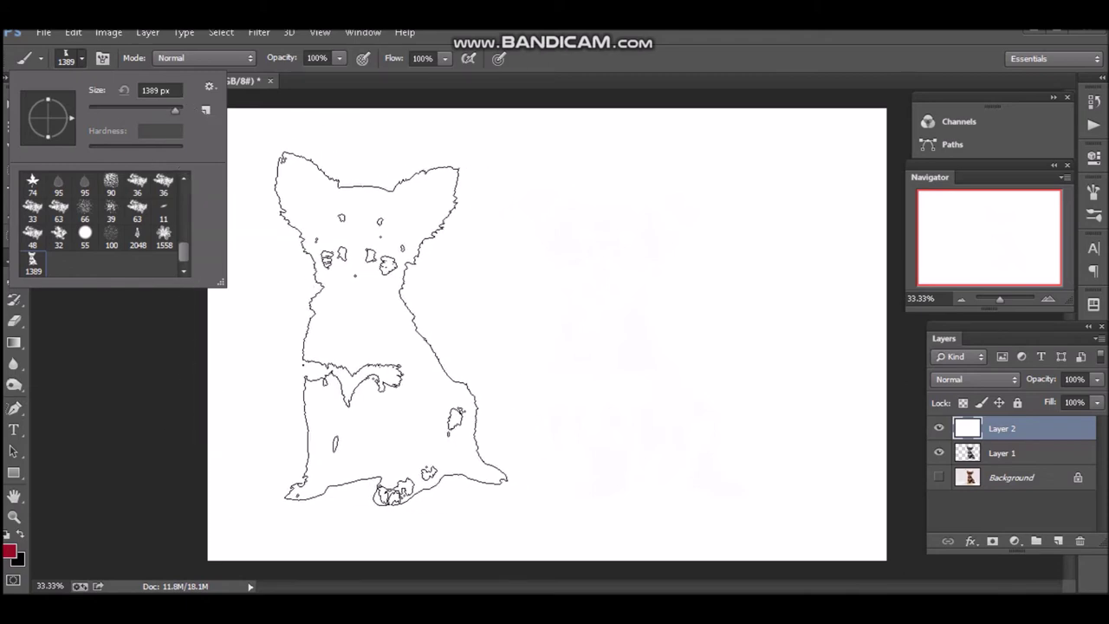
pyautogui.press('Return')
pyautogui.click(391, 328)
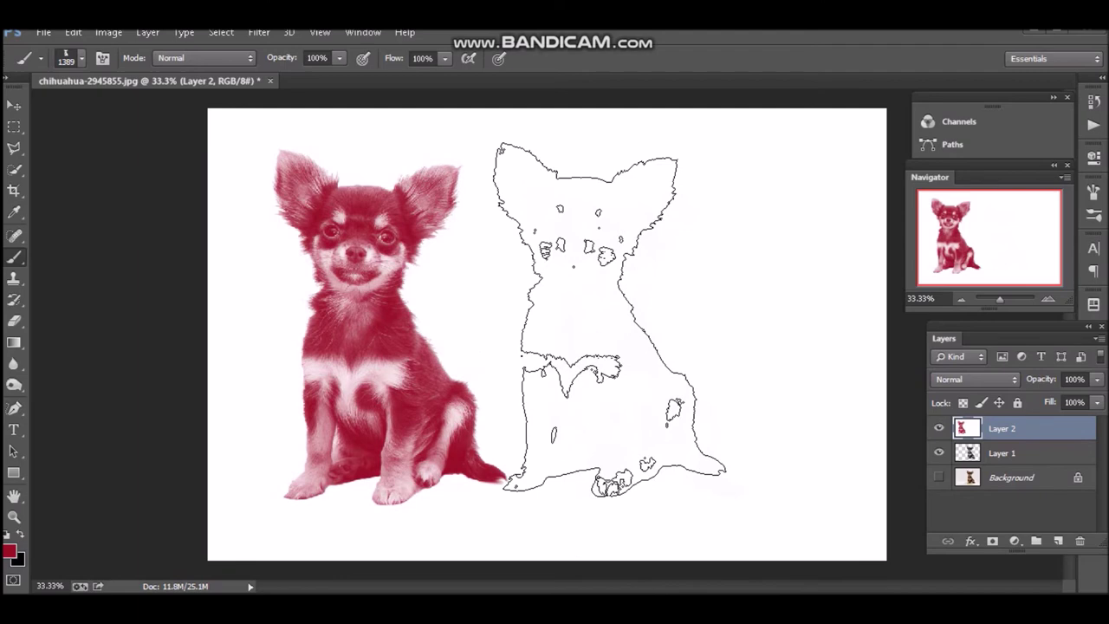
pyautogui.press('[')
pyautogui.press('[')
pyautogui.press('[')
pyautogui.press('[')
pyautogui.press('[')
pyautogui.press('[')
pyautogui.press('[')
pyautogui.press('[')
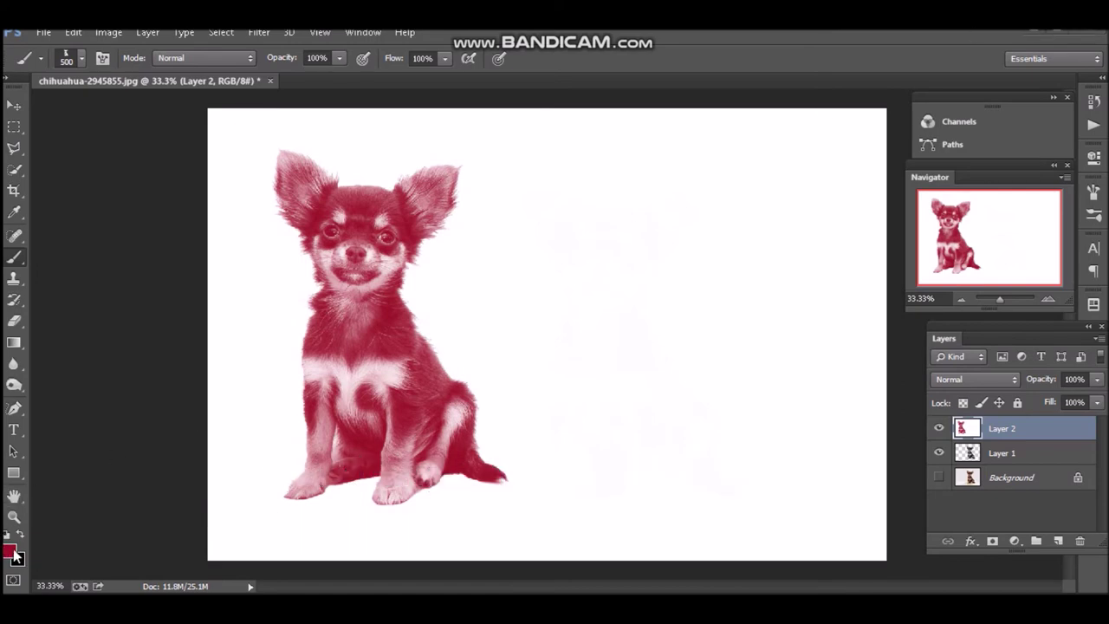
pyautogui.click(11, 551)
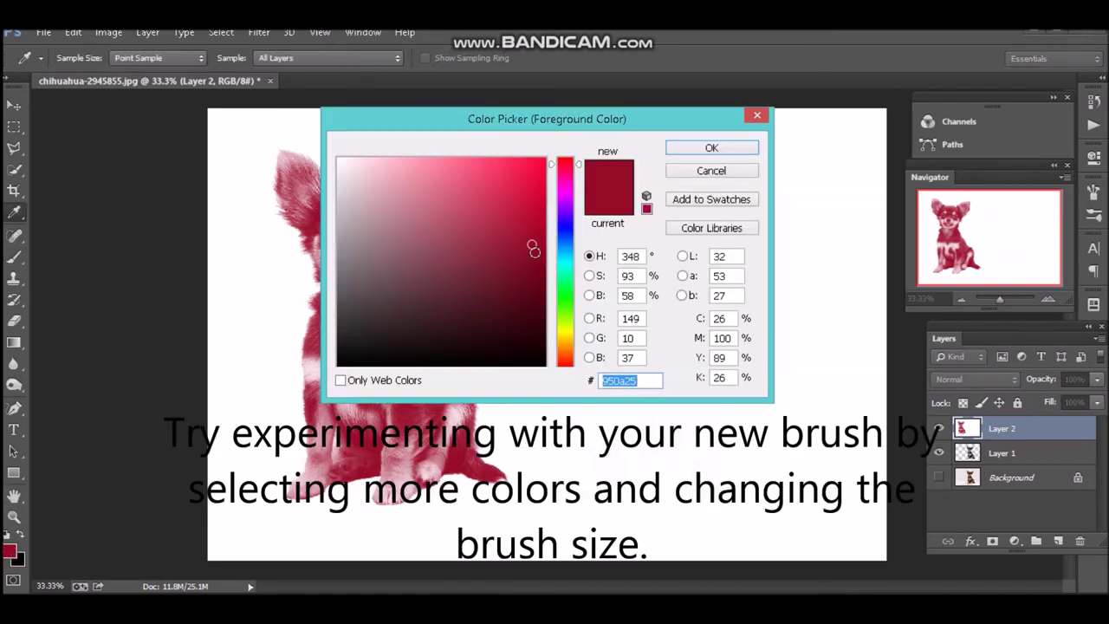
# Switch the foreground colour to blue and stamp a small Chihuahua near the top centre
pyautogui.click(565, 231)
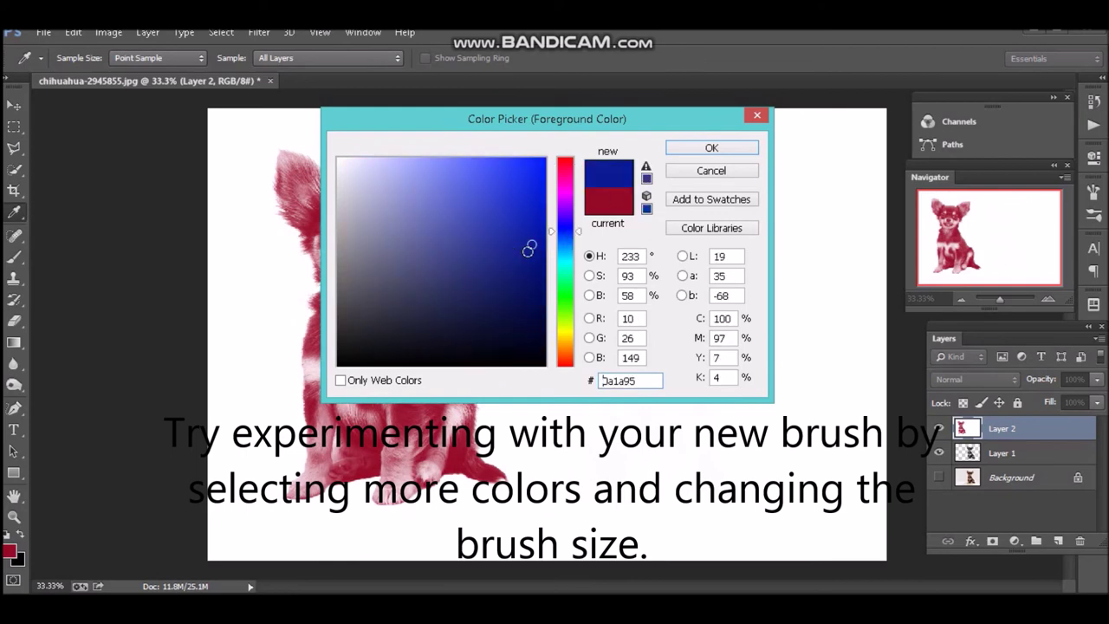
pyautogui.click(712, 147)
pyautogui.click(573, 229)
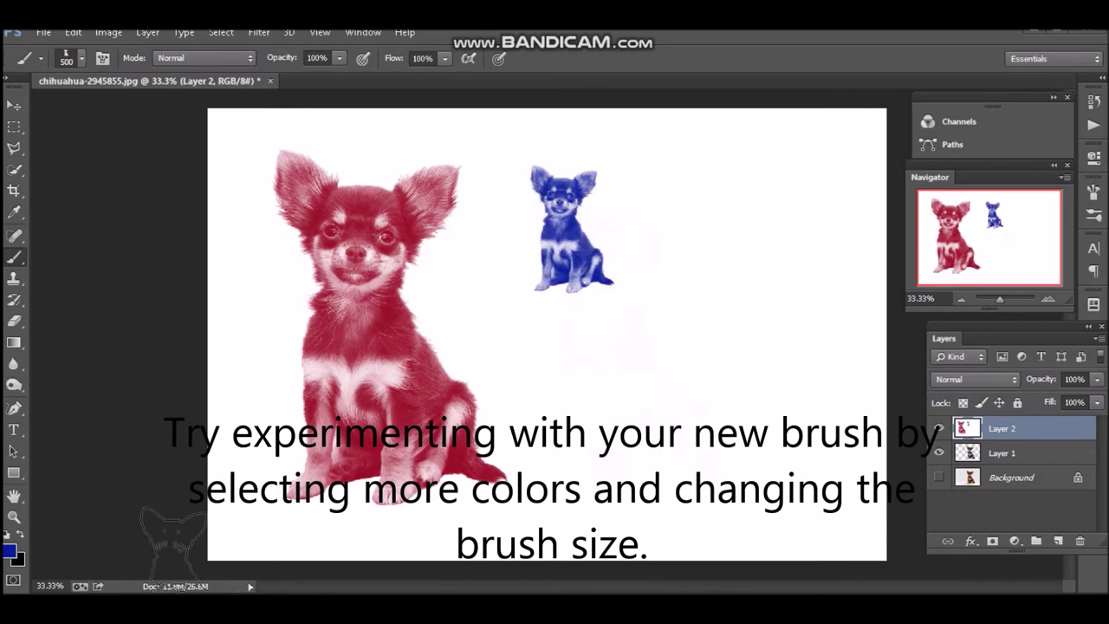
# Stamp a dark green Chihuahua on the right at brush size 900 px
pyautogui.click(10, 550)
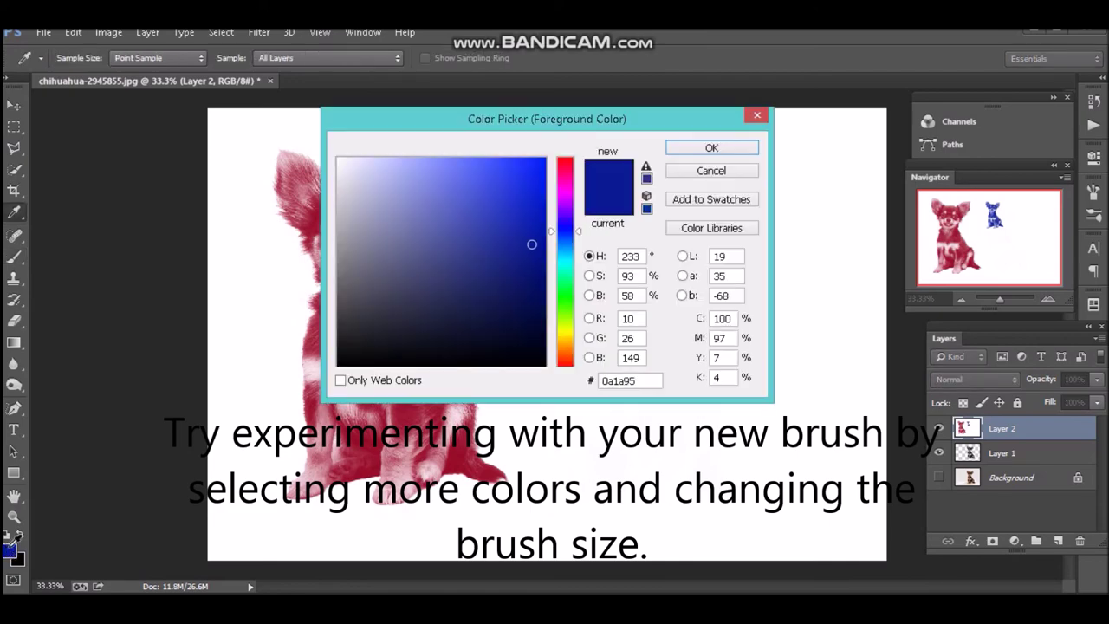
pyautogui.click(561, 310)
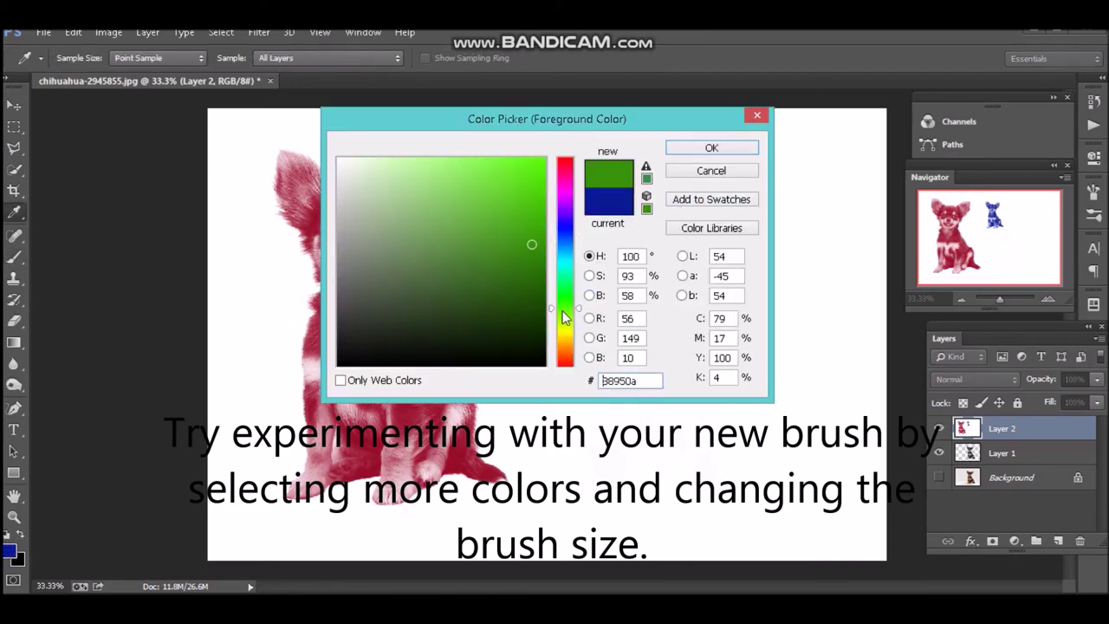
pyautogui.click(517, 274)
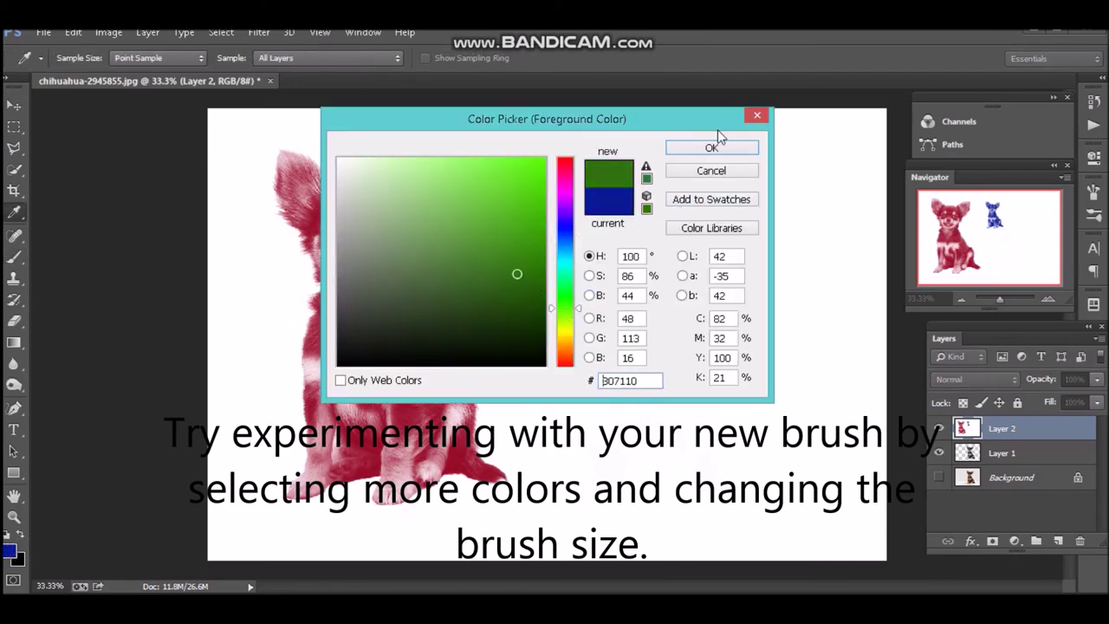
pyautogui.click(712, 149)
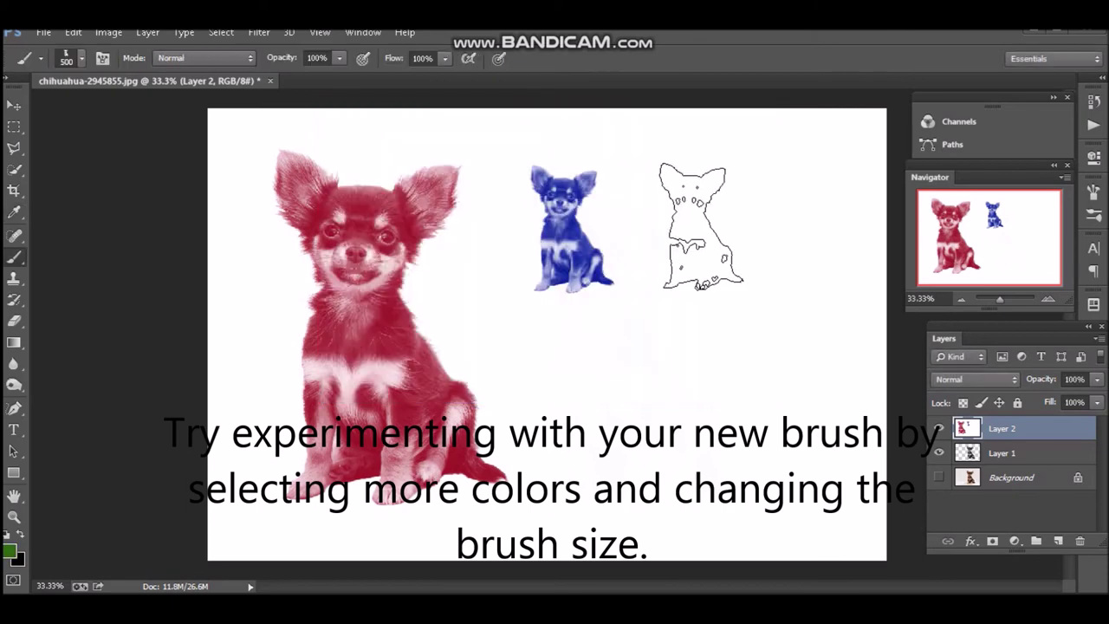
pyautogui.press(']')
pyautogui.press(']')
pyautogui.press(']')
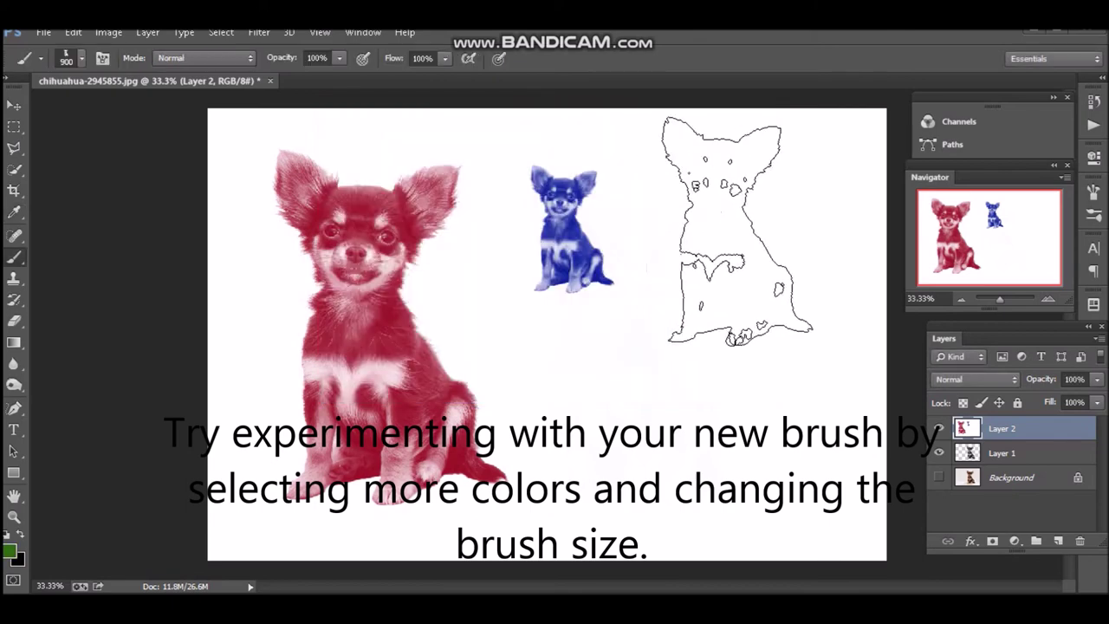
pyautogui.click(751, 260)
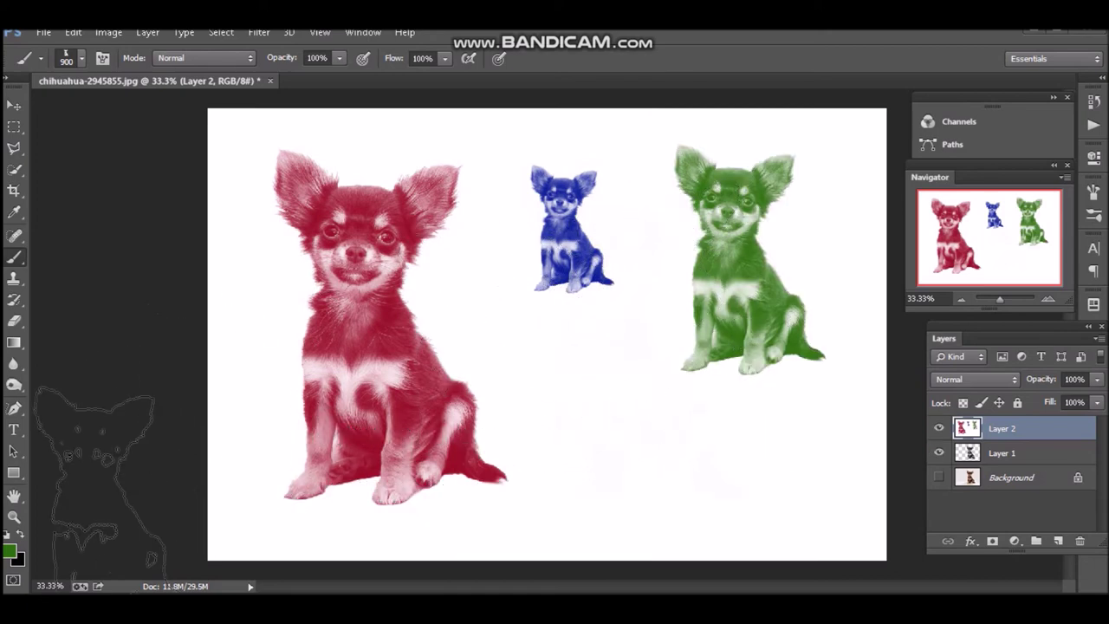
# Set the foreground colour to brown and stamp a Chihuahua below the blue one
pyautogui.click(11, 549)
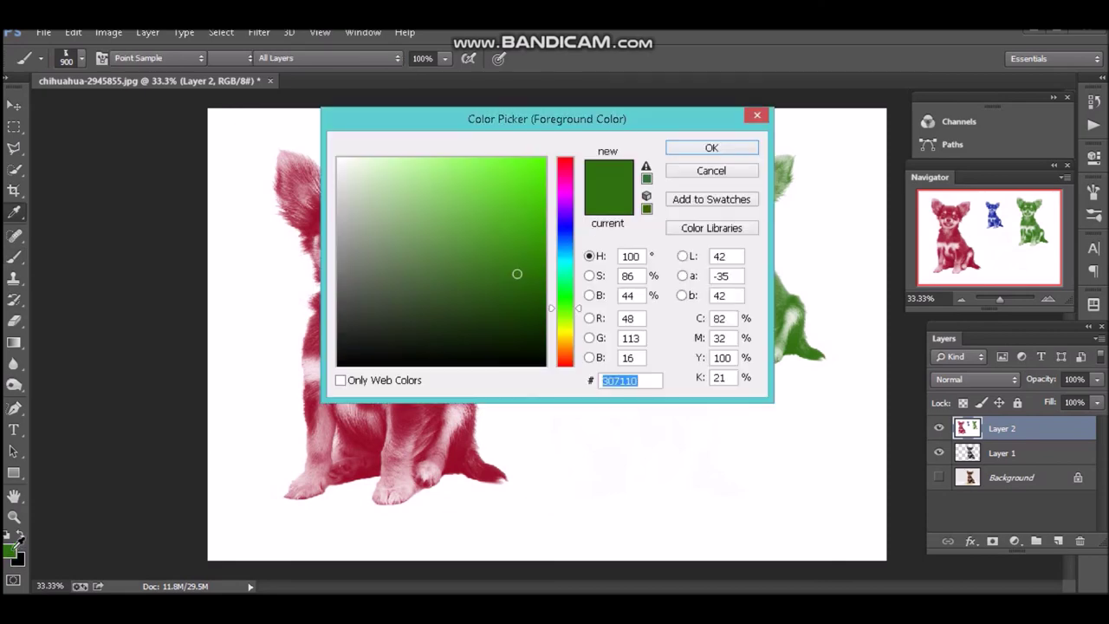
pyautogui.click(566, 352)
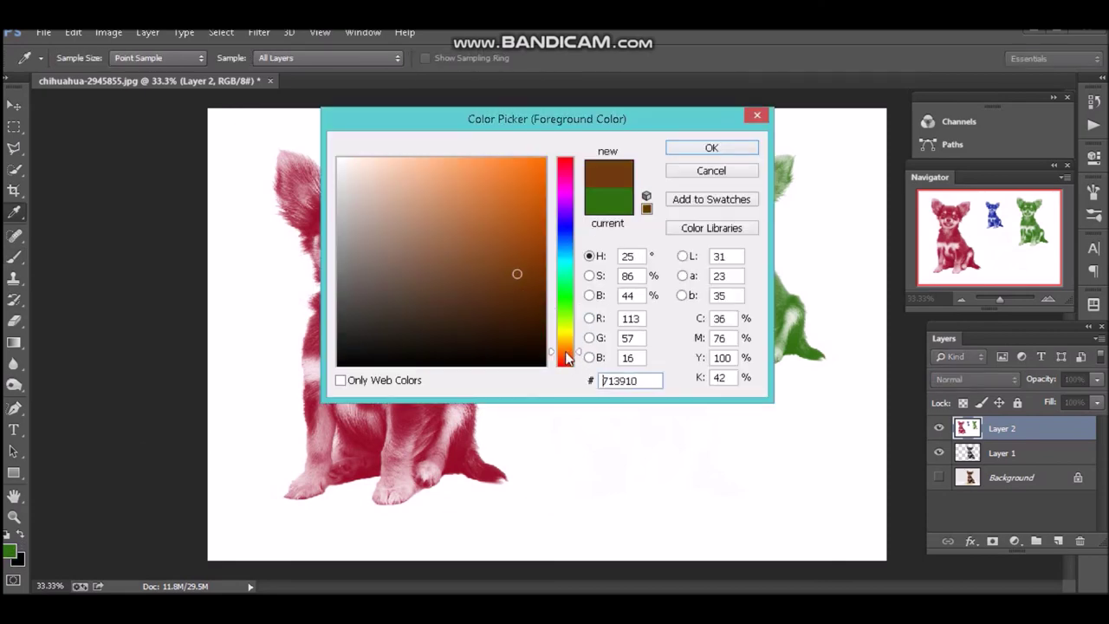
pyautogui.click(526, 234)
pyautogui.click(530, 263)
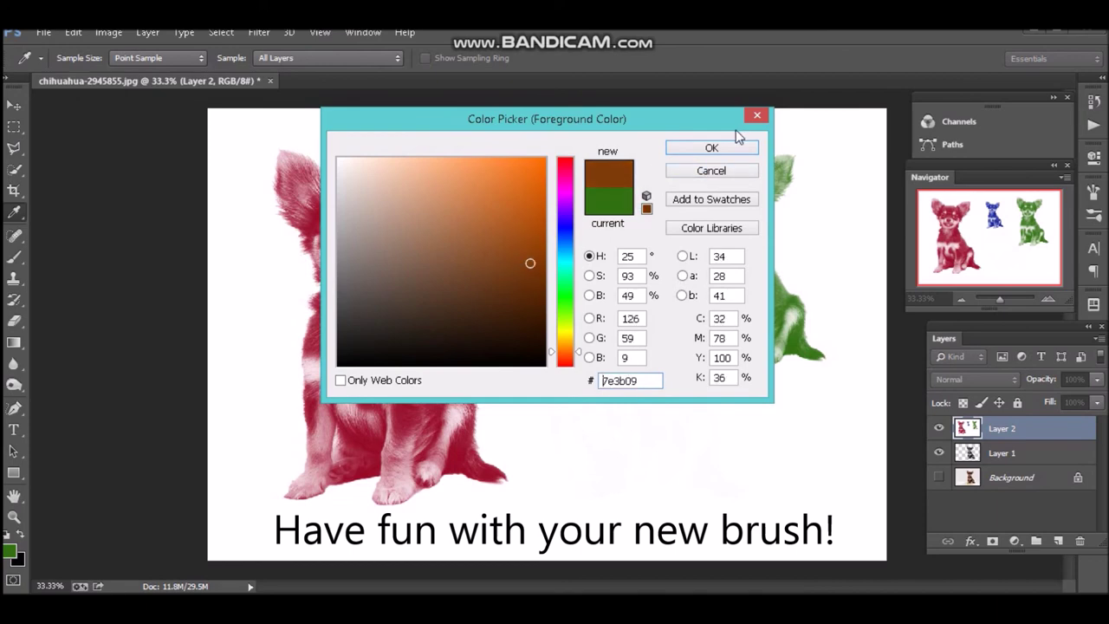
pyautogui.click(712, 149)
pyautogui.press('b')
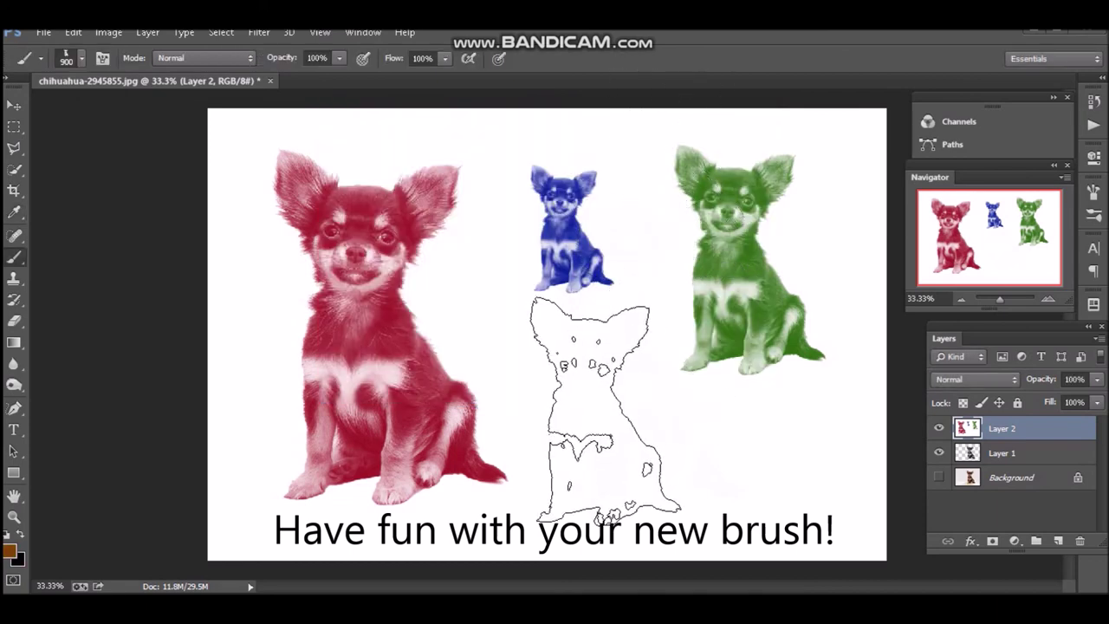
pyautogui.click(607, 408)
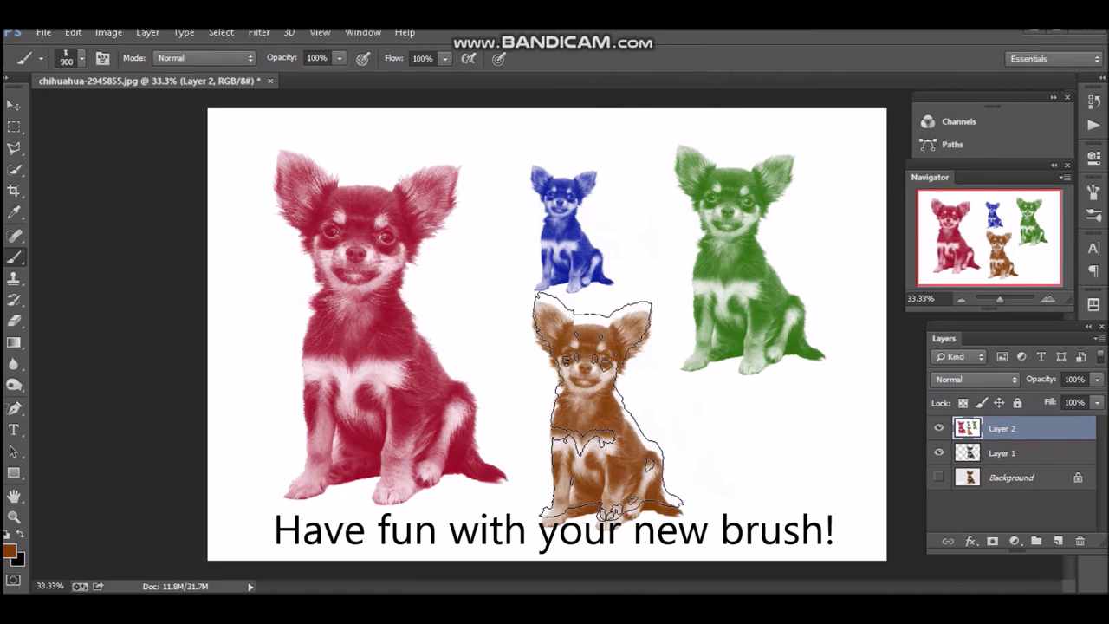
# Set the foreground colour to purple and stamp a small Chihuahua at the lower right
pyautogui.click(11, 552)
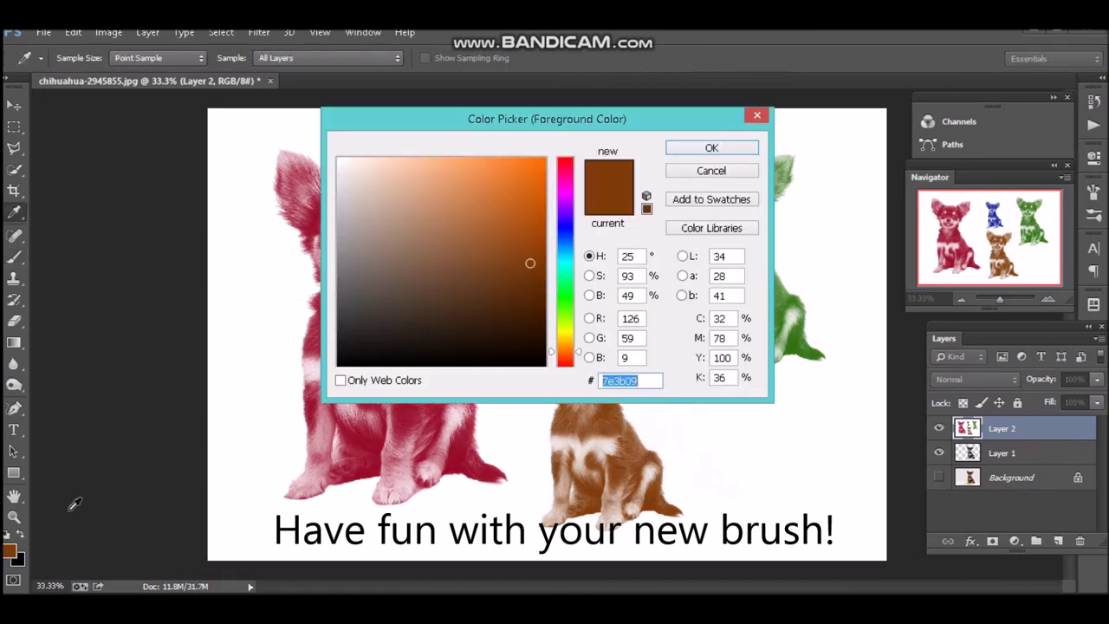
pyautogui.moveTo(568, 369); pyautogui.dragTo(566, 364)
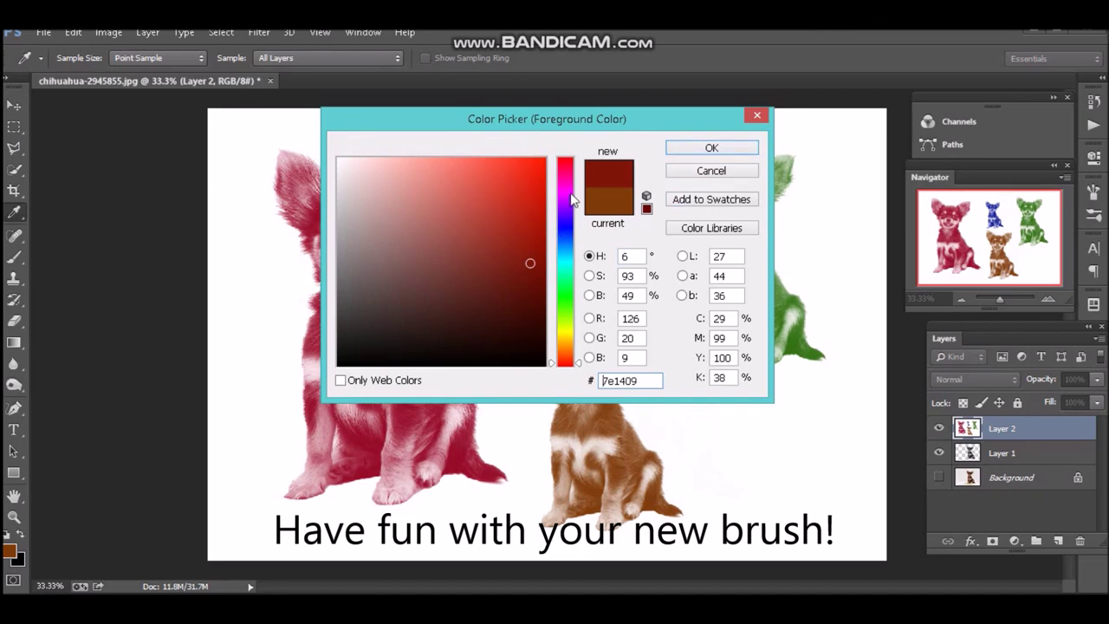
pyautogui.click(570, 199)
pyautogui.click(736, 148)
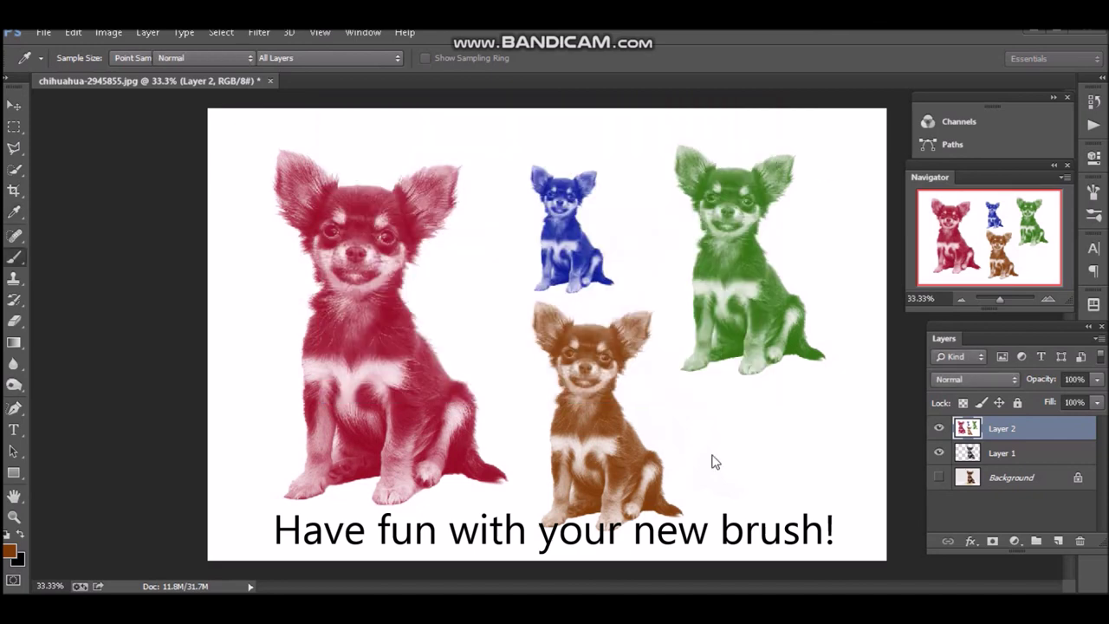
pyautogui.press('b')
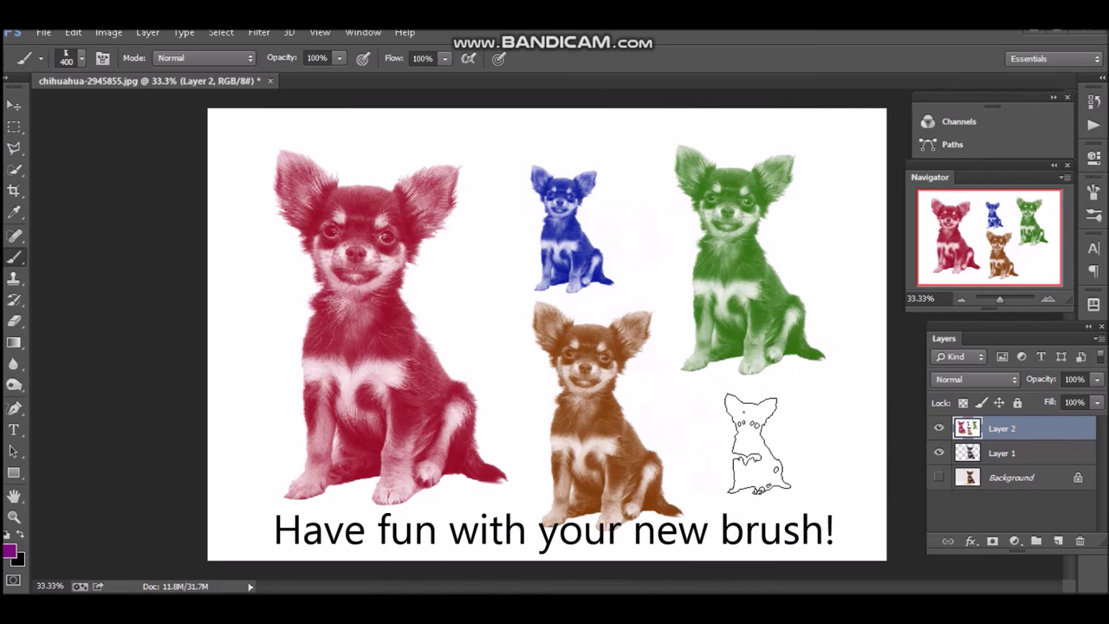
pyautogui.click(739, 451)
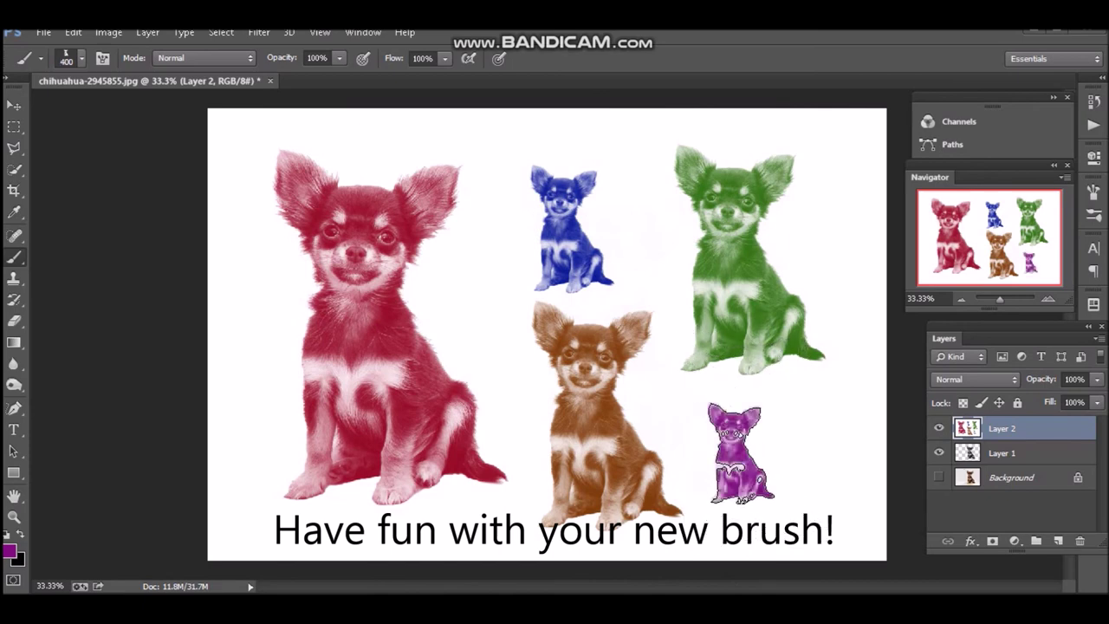